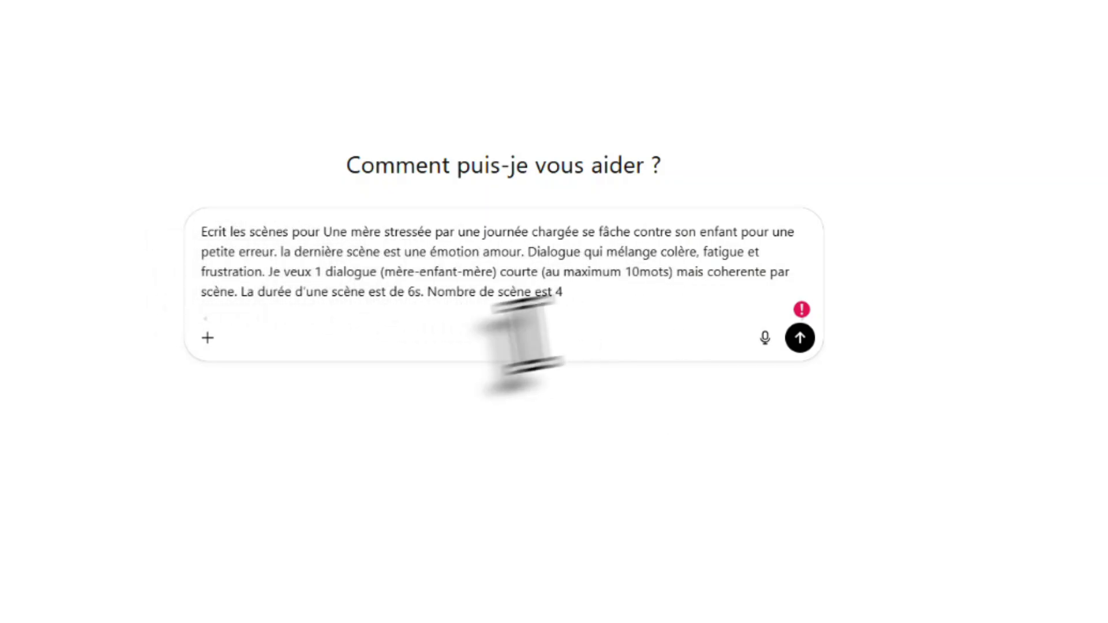
Step: Submit the request for four 6-second mother-and-child dialogue scenes and read through the generated scenes
click(800, 336)
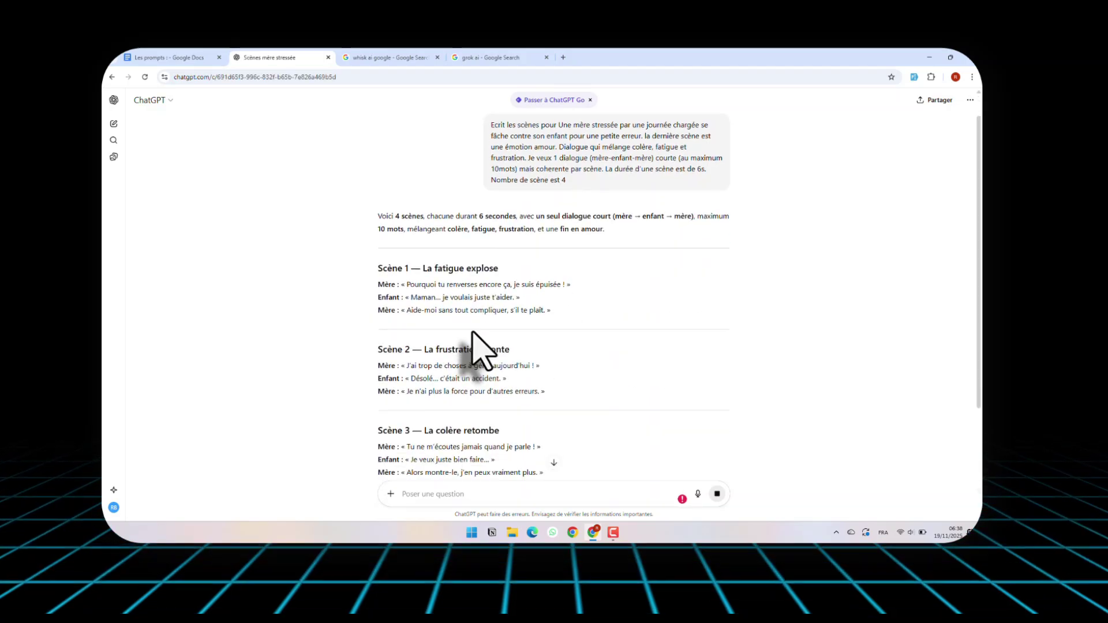
scroll(471, 340, down, 4)
scroll(471, 341, up, 4)
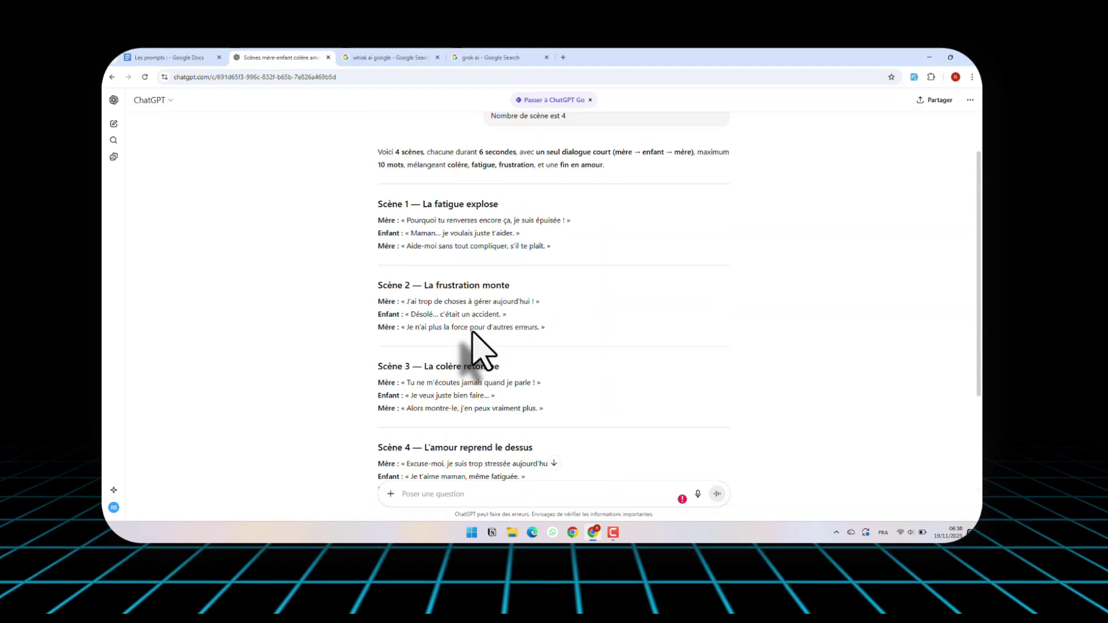
scroll(471, 340, down, 1)
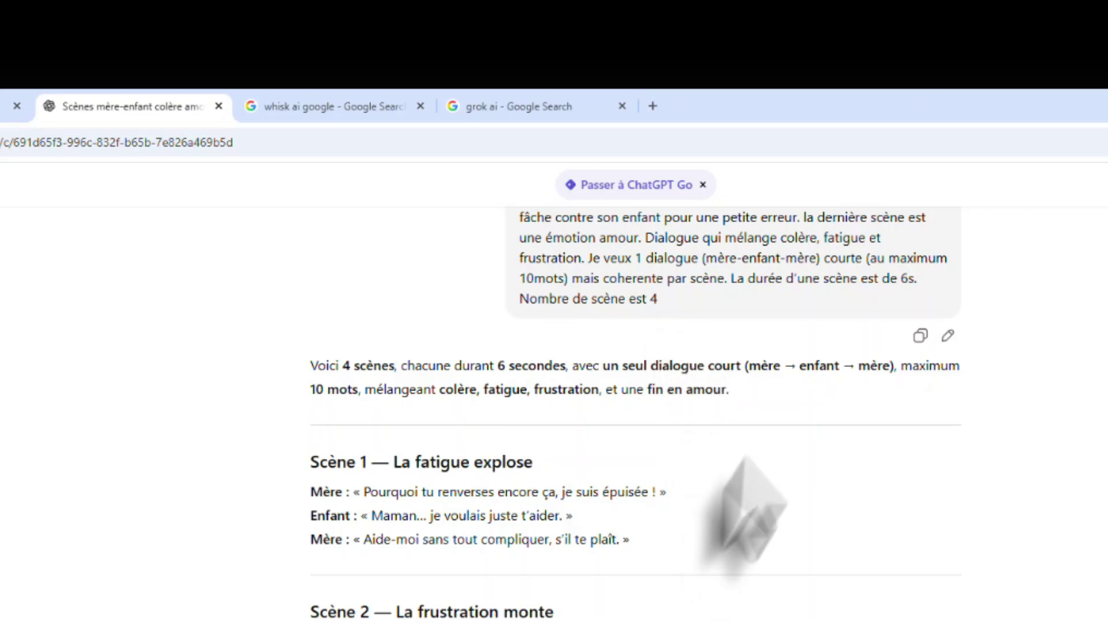
scroll(790, 398, down, 4)
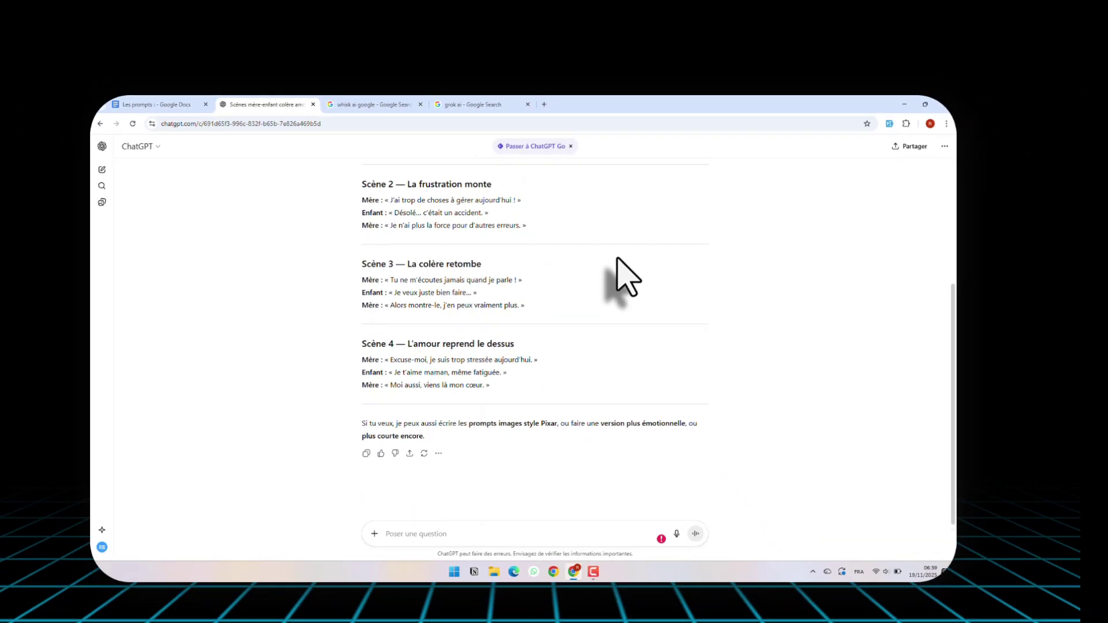
scroll(618, 260, up, 2)
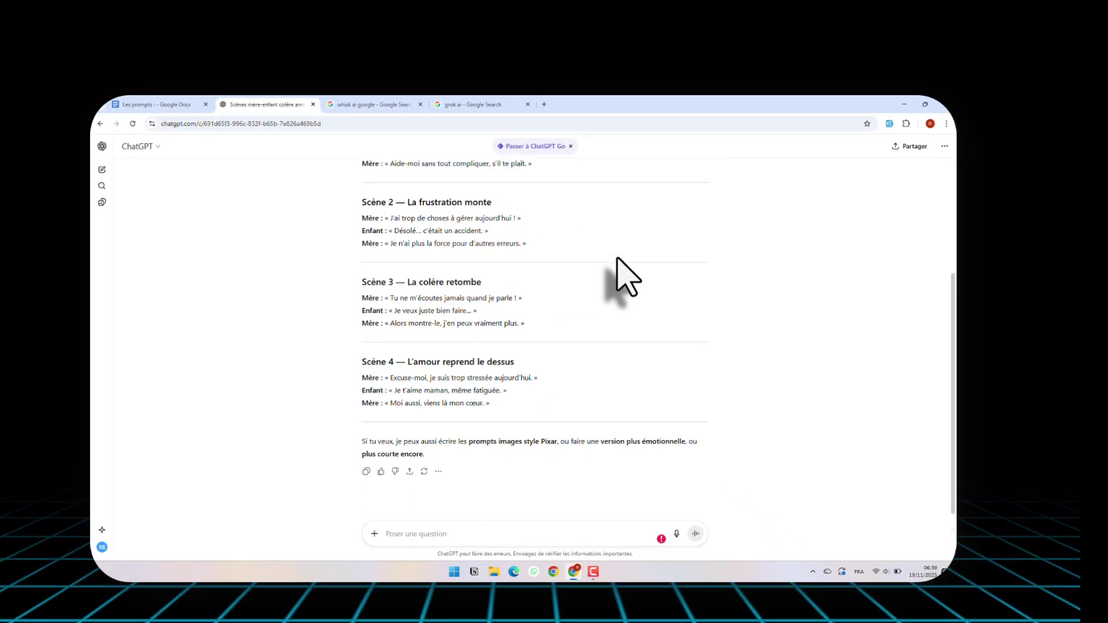
scroll(594, 279, down, 2)
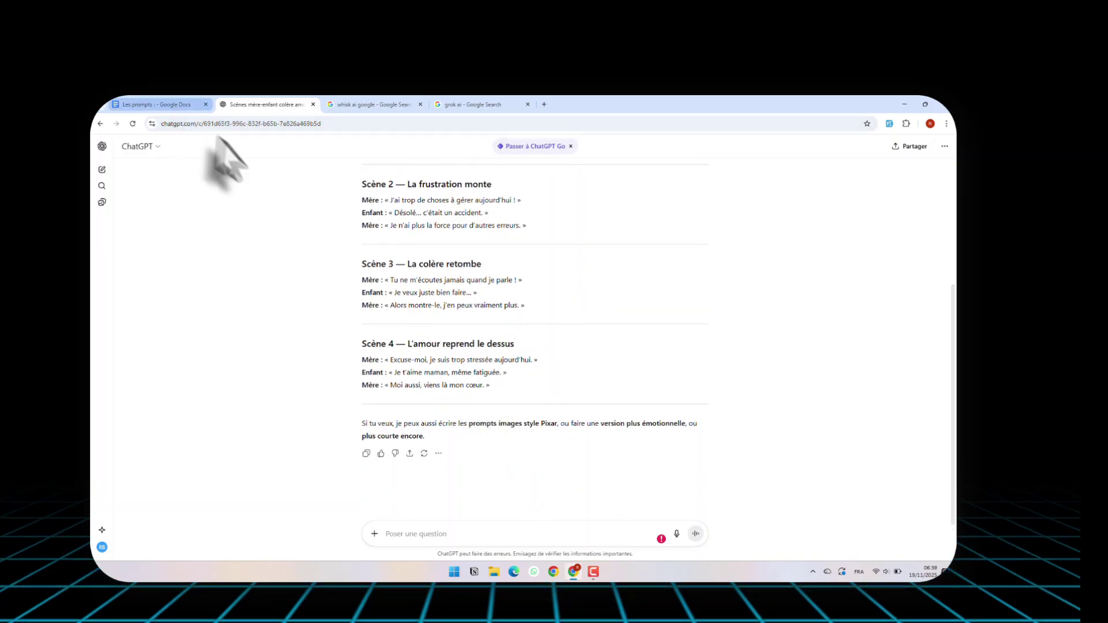
Step: Copy the "ChatGPT 2" image-prompt request from the "Les prompts" document in Google Docs
click(173, 104)
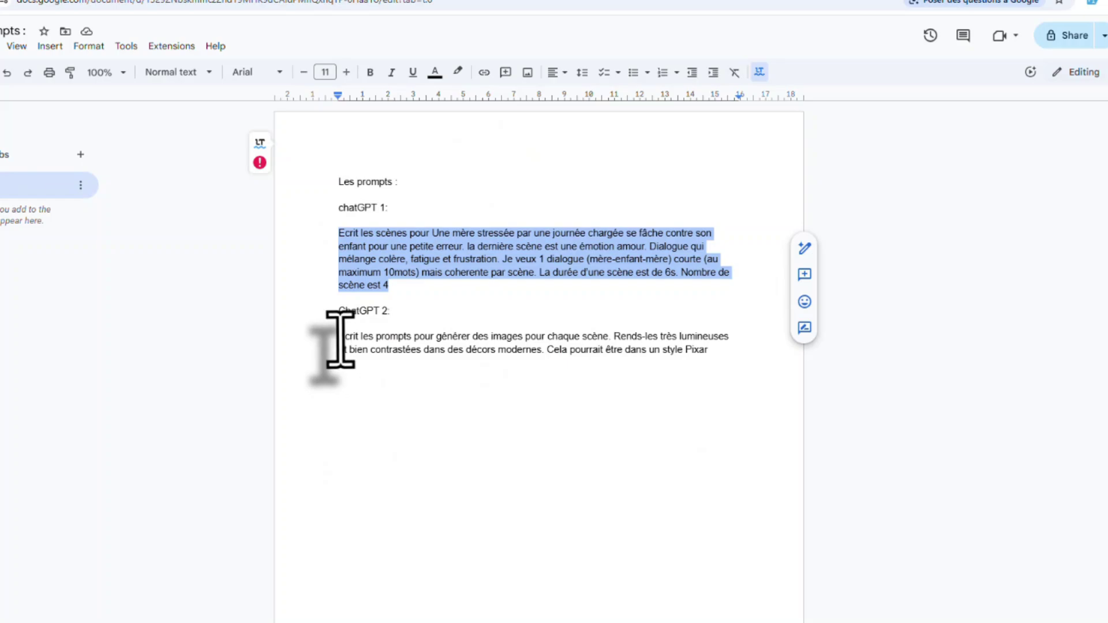
drag(341, 339, 723, 384)
key(ctrl+c)
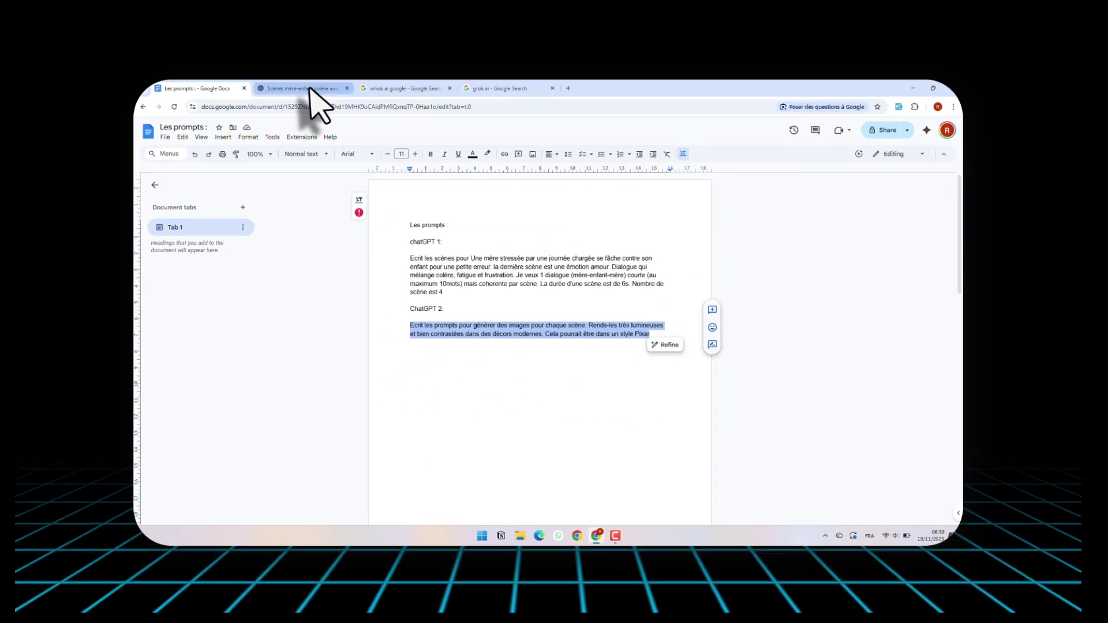
Step: Send the copied request for bright, high-contrast Pixar-style image prompts in the ChatGPT scenes conversation and review the reply
click(310, 89)
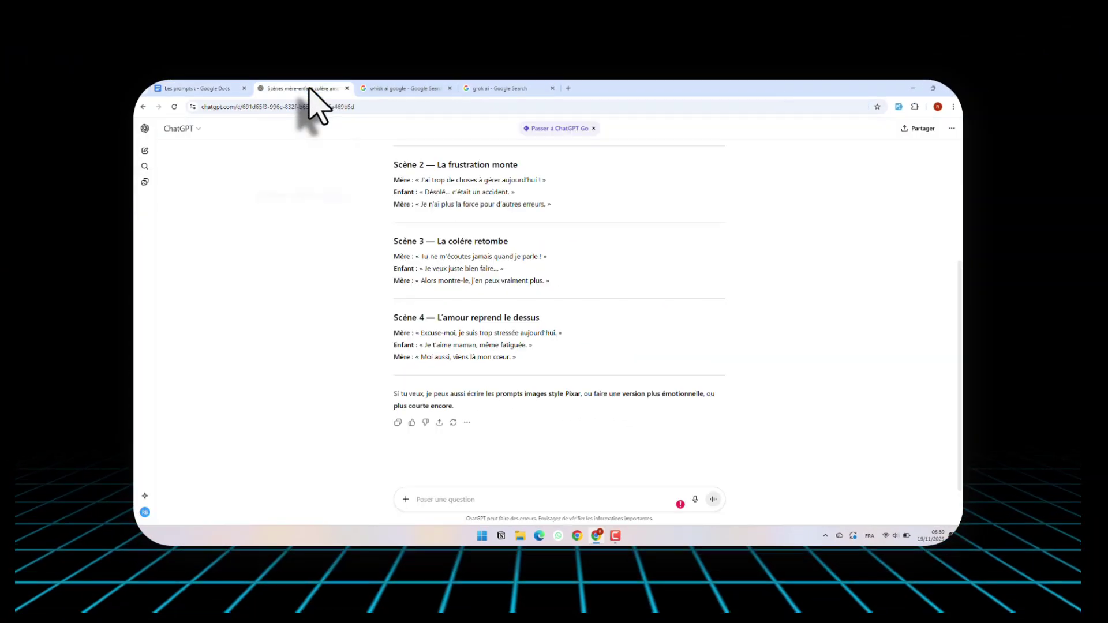
click(456, 494)
key(ctrl+v)
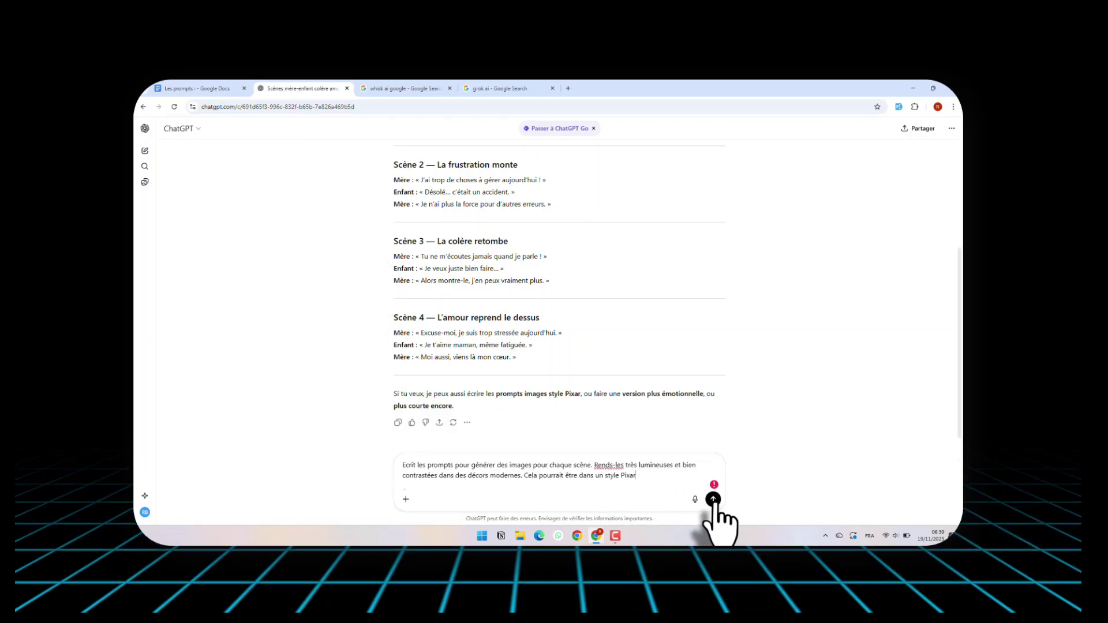
click(713, 499)
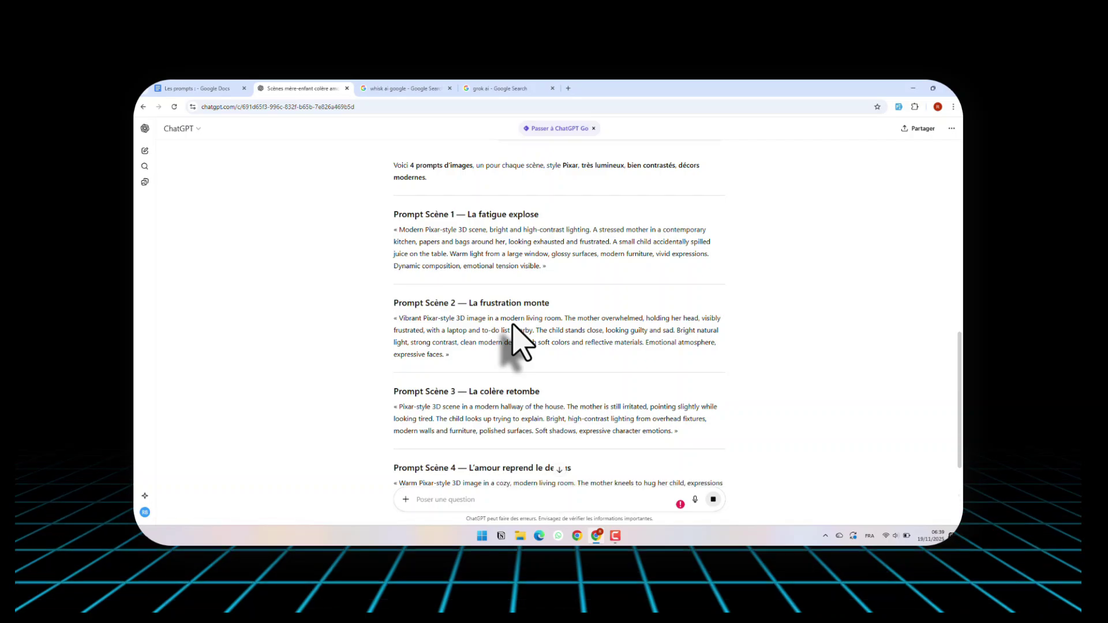
scroll(511, 325, down, 3)
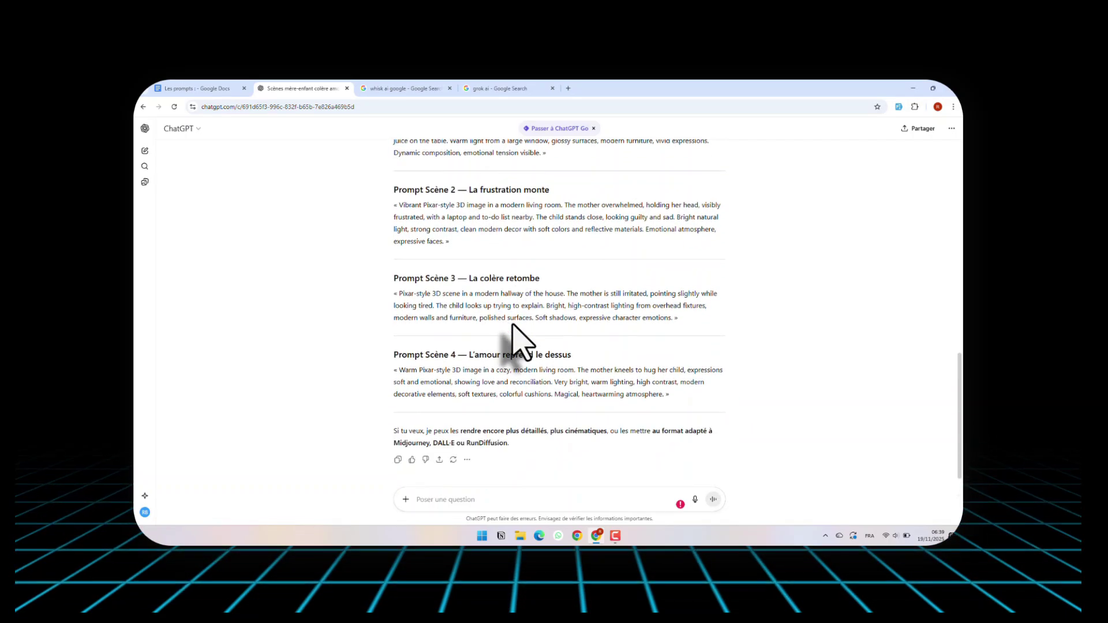
scroll(491, 363, up, 3)
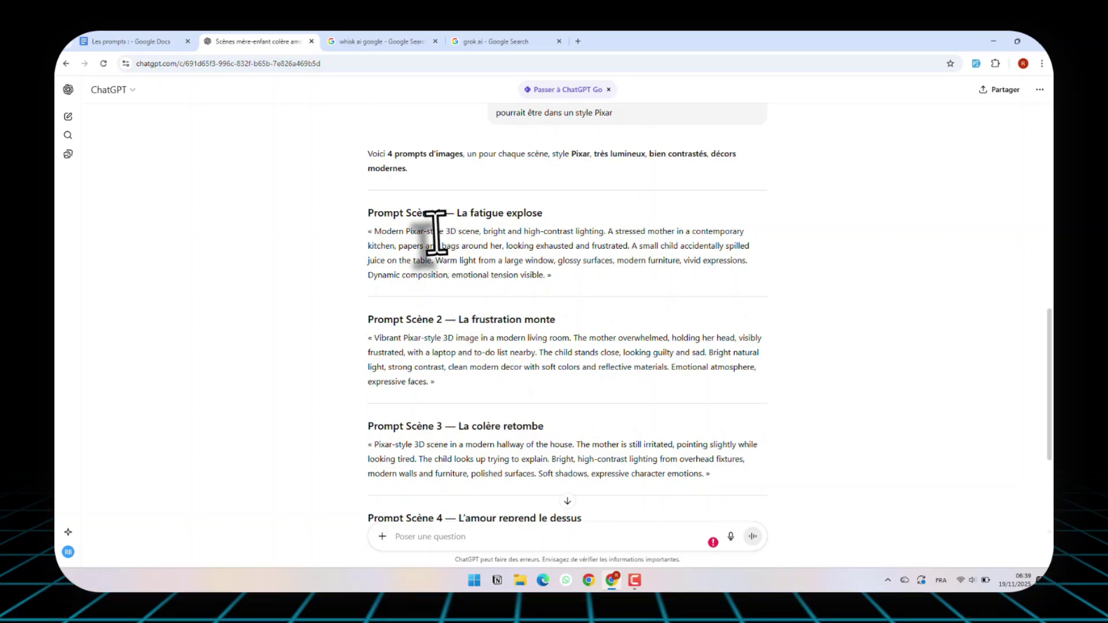
Step: Open Whisk from the "whisk ai google" search results and enter the tool
click(357, 41)
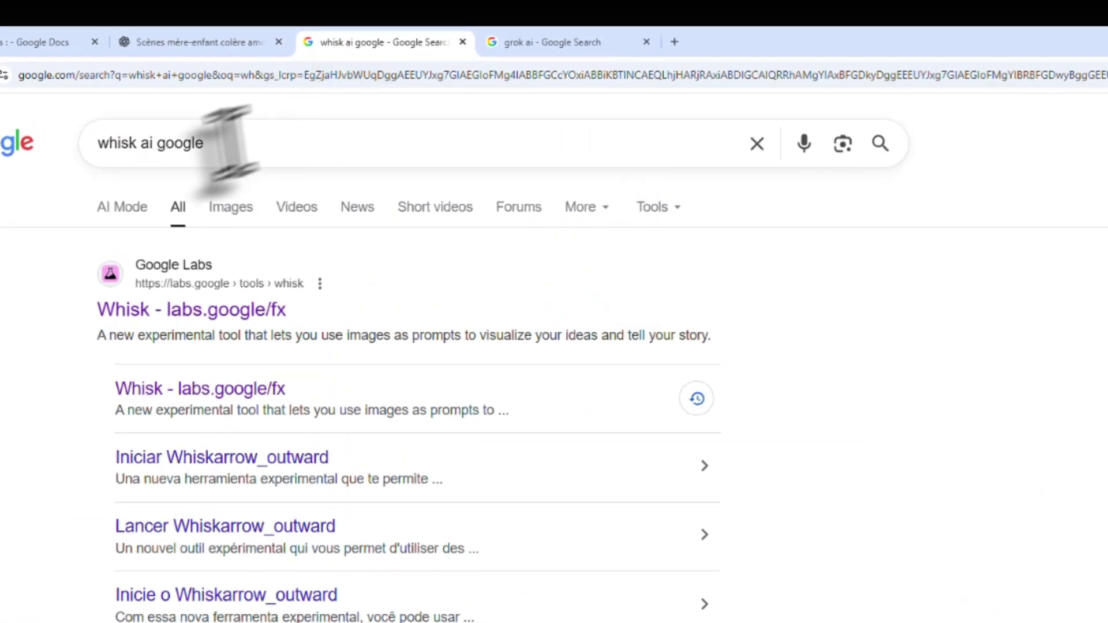
triple_click(96, 139)
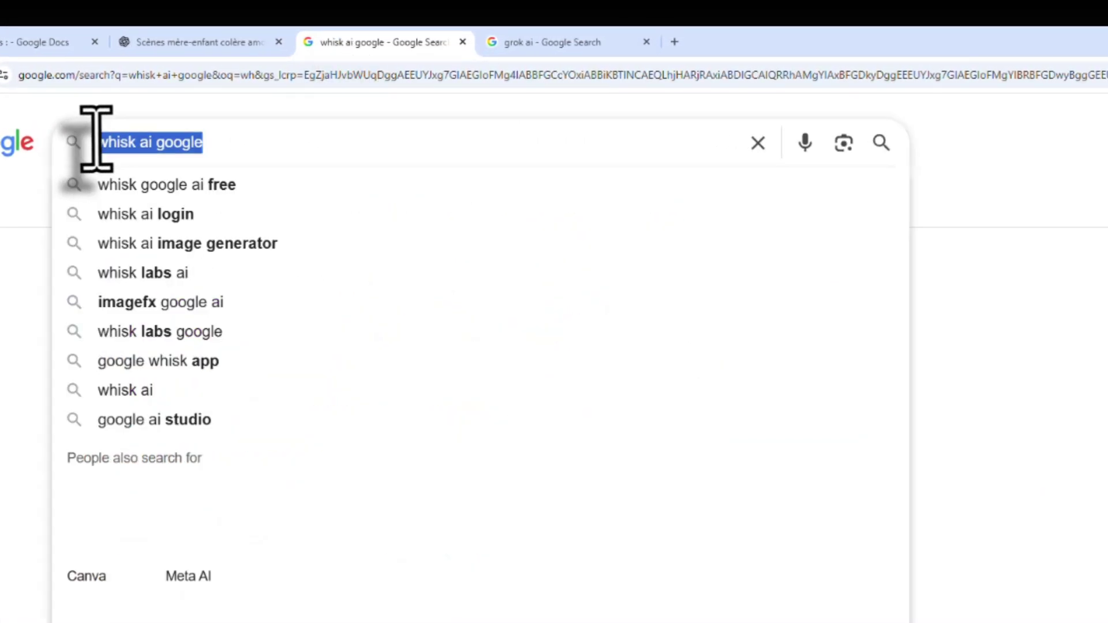
click(95, 139)
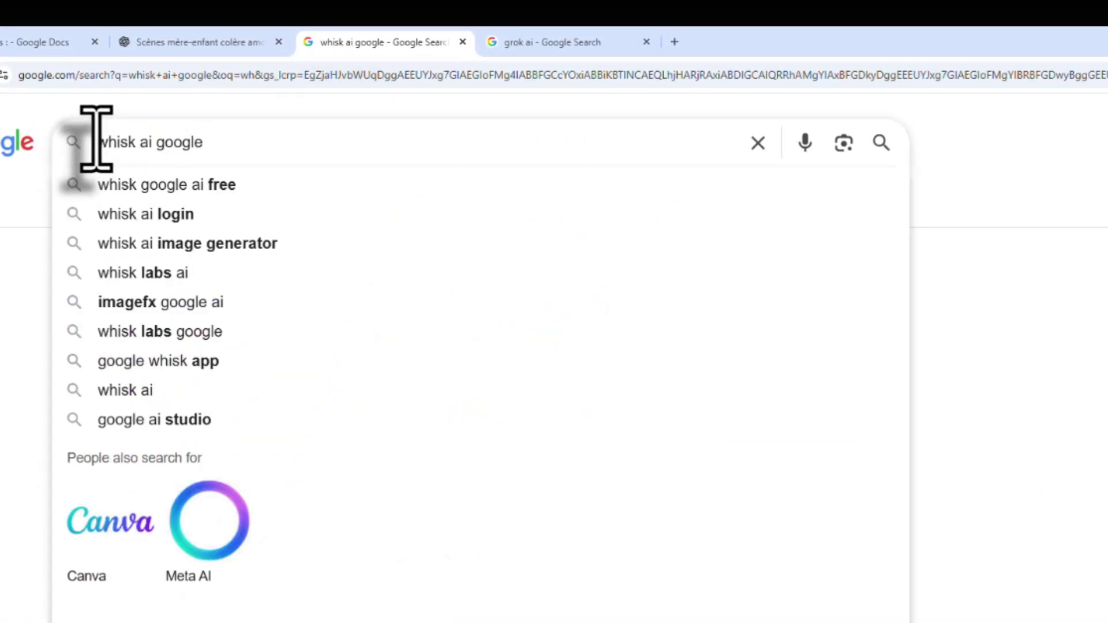
click(3, 257)
click(222, 311)
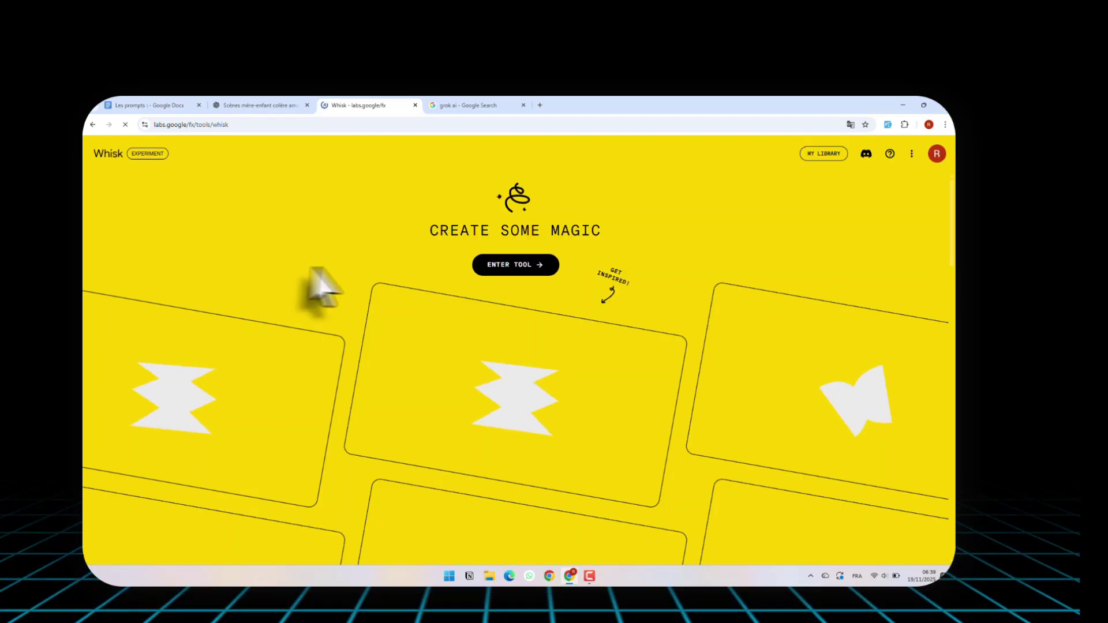
click(507, 267)
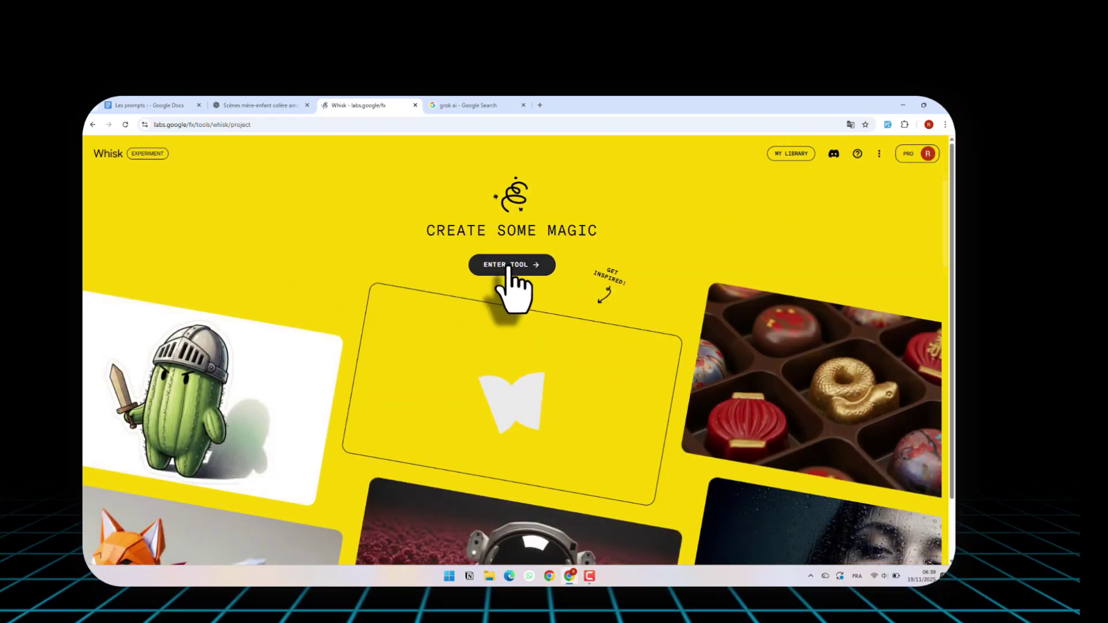
click(507, 267)
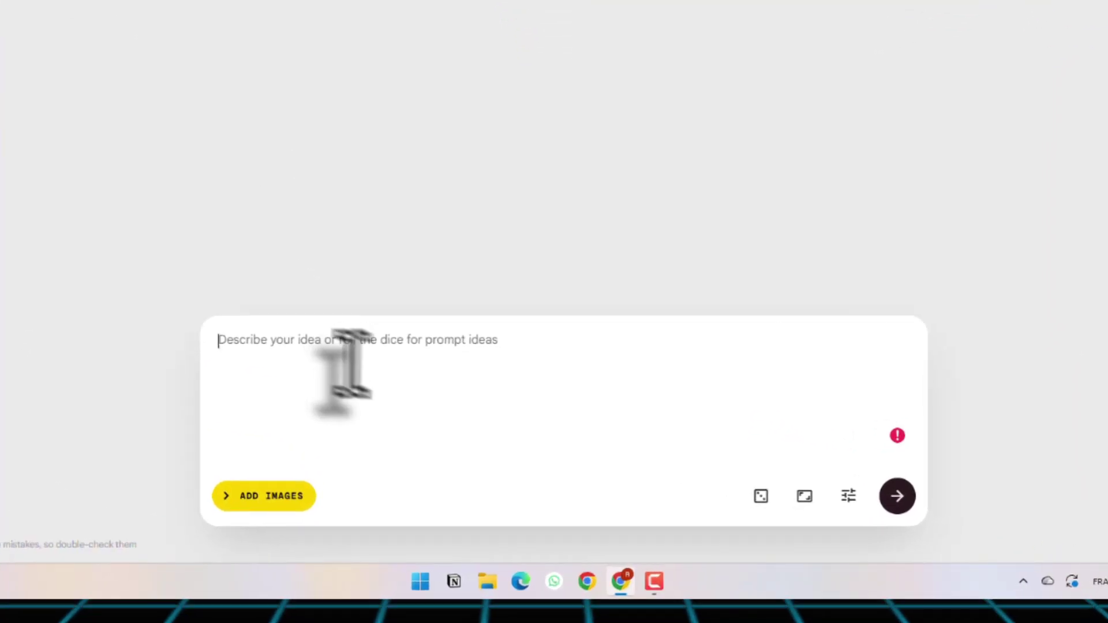
Step: Set the image aspect ratio to 16:9 landscape
click(805, 495)
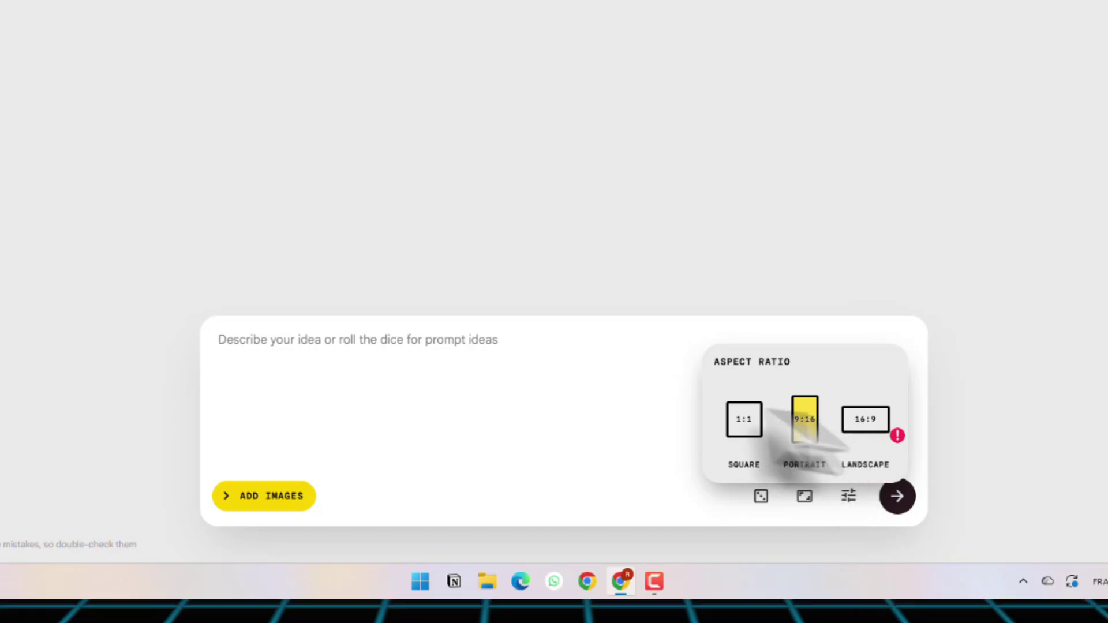
click(855, 422)
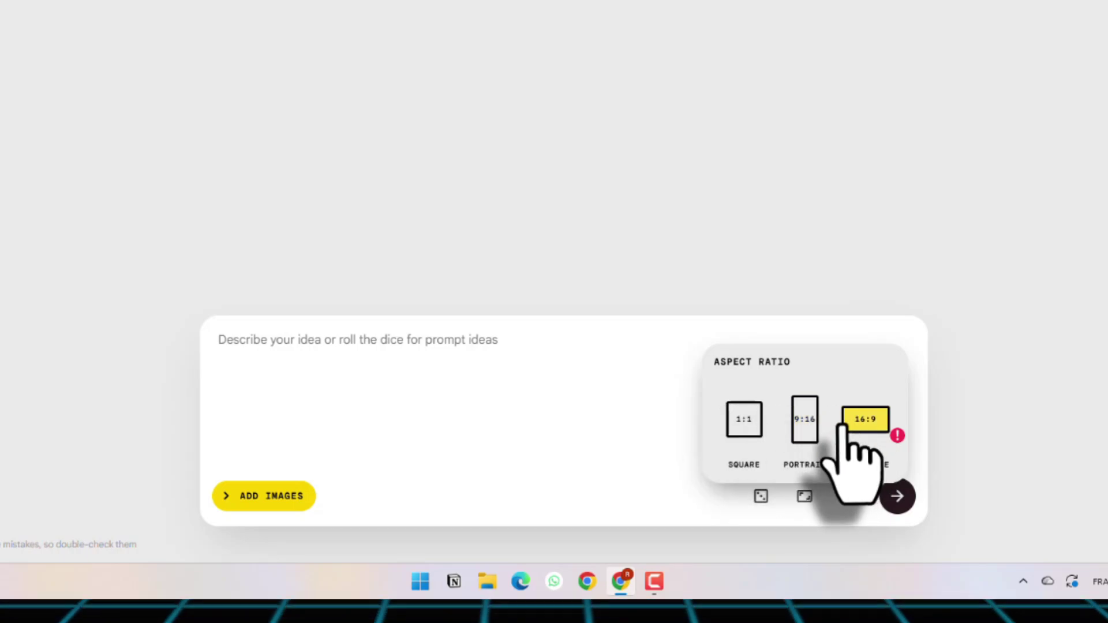
click(632, 437)
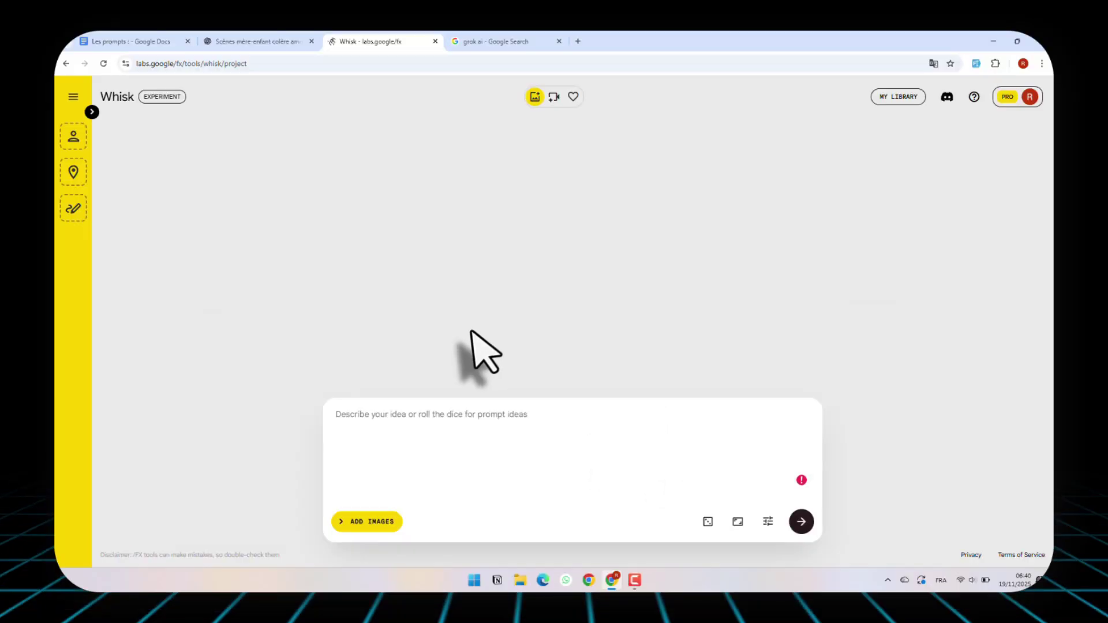
Step: Copy the Scène 1 "La fatigue explose" prompt from ChatGPT and generate images from it in Whisk
click(261, 44)
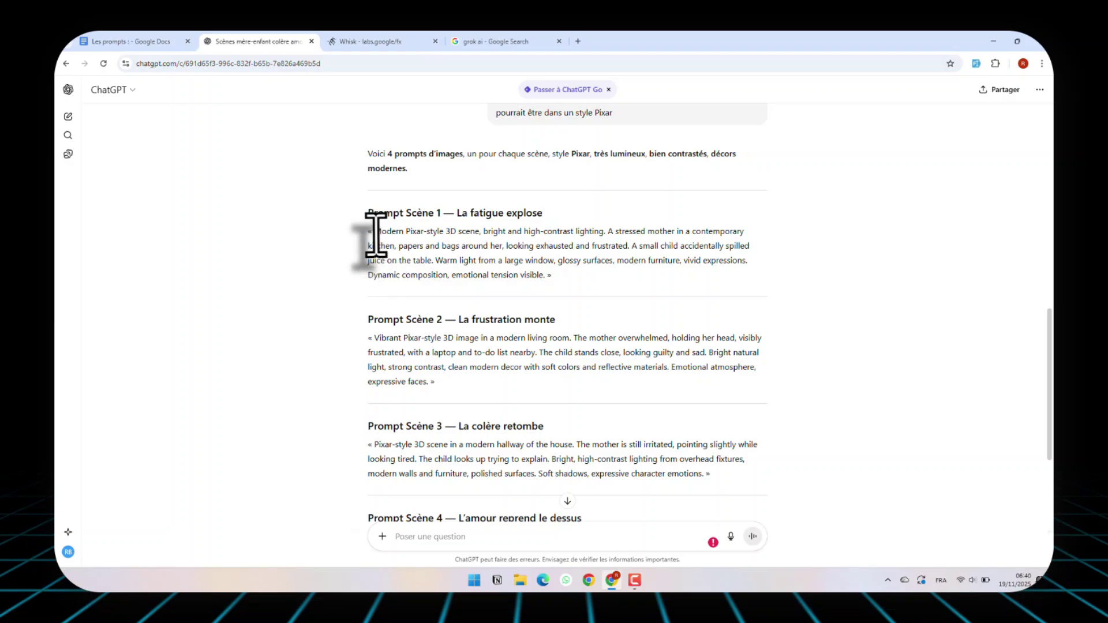
drag(372, 232, 543, 275)
key(ctrl+c)
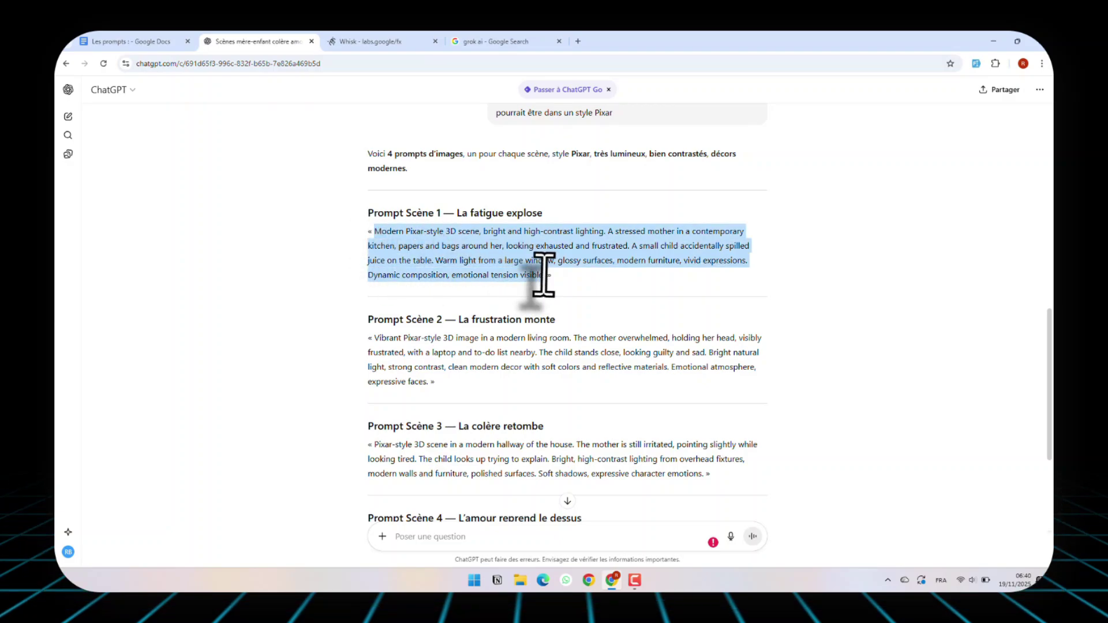
click(410, 41)
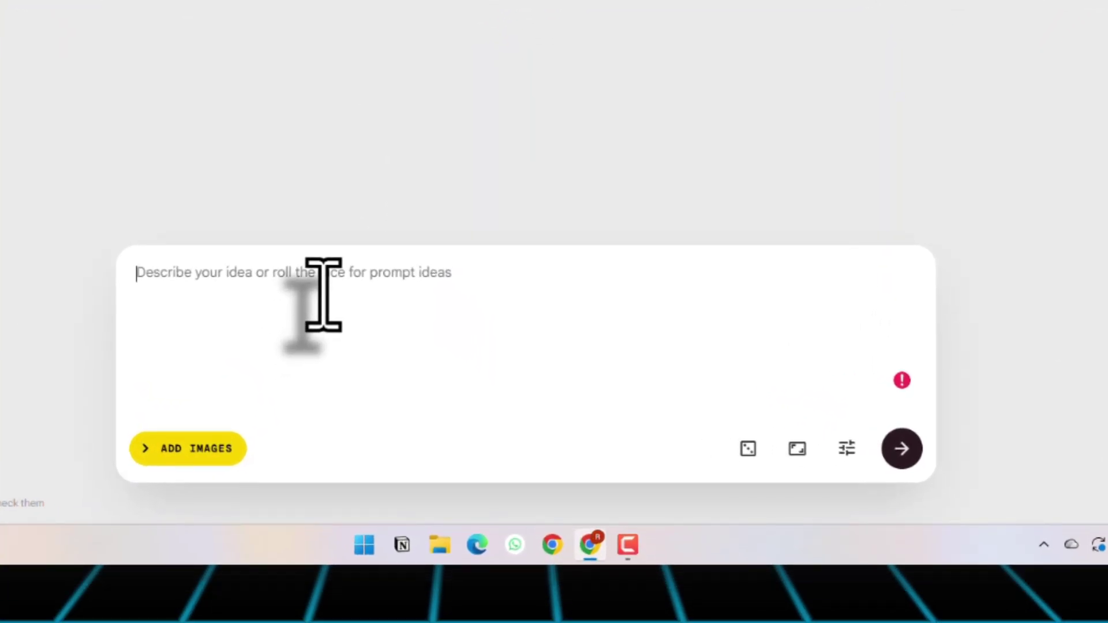
key(ctrl+v)
click(901, 449)
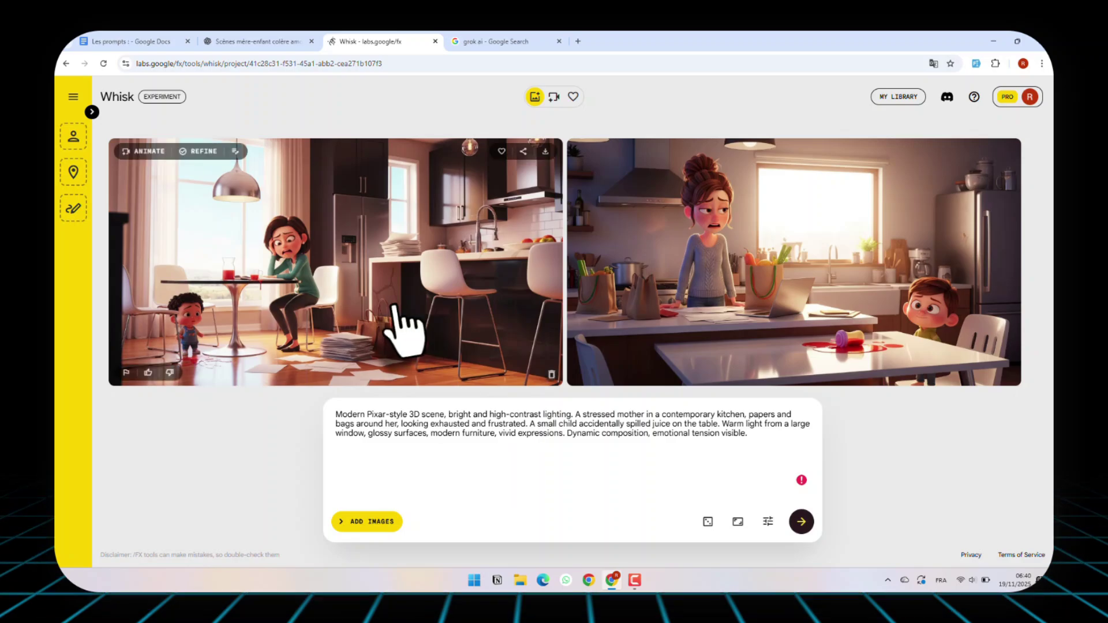
Step: Copy the Scène 2 "La frustration monte" prompt from ChatGPT and return to Whisk
click(214, 40)
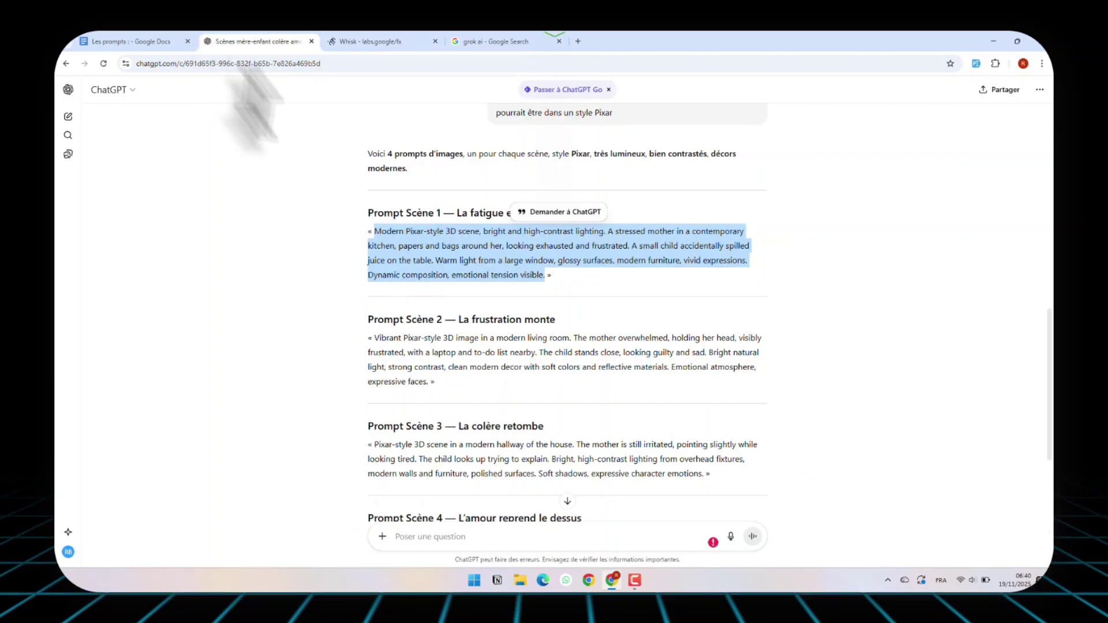
drag(373, 341, 430, 387)
key(ctrl+c)
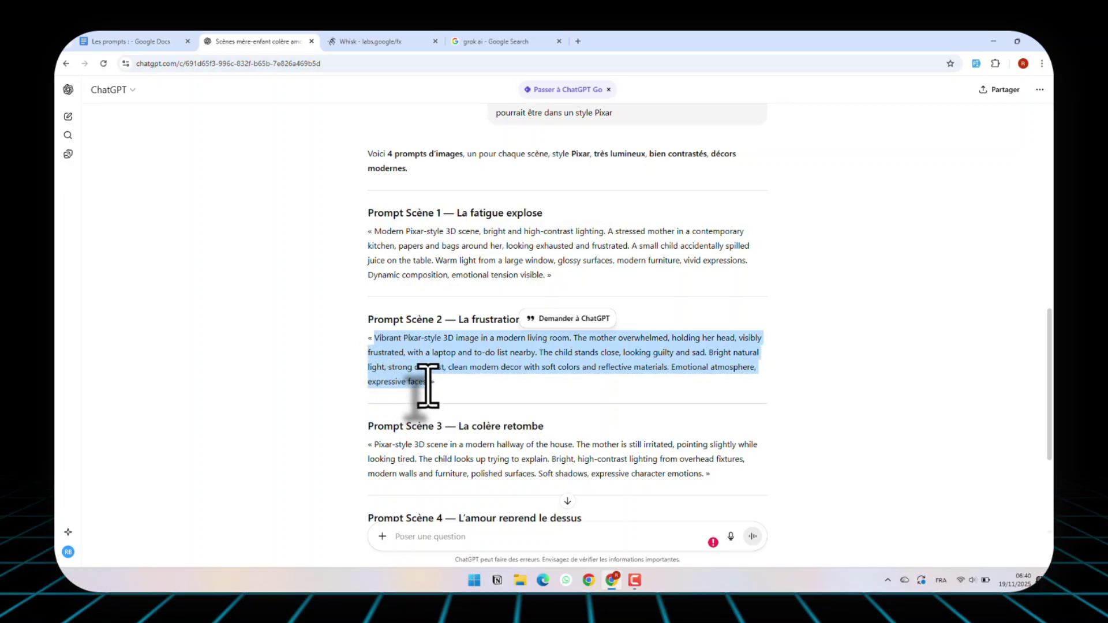
click(364, 41)
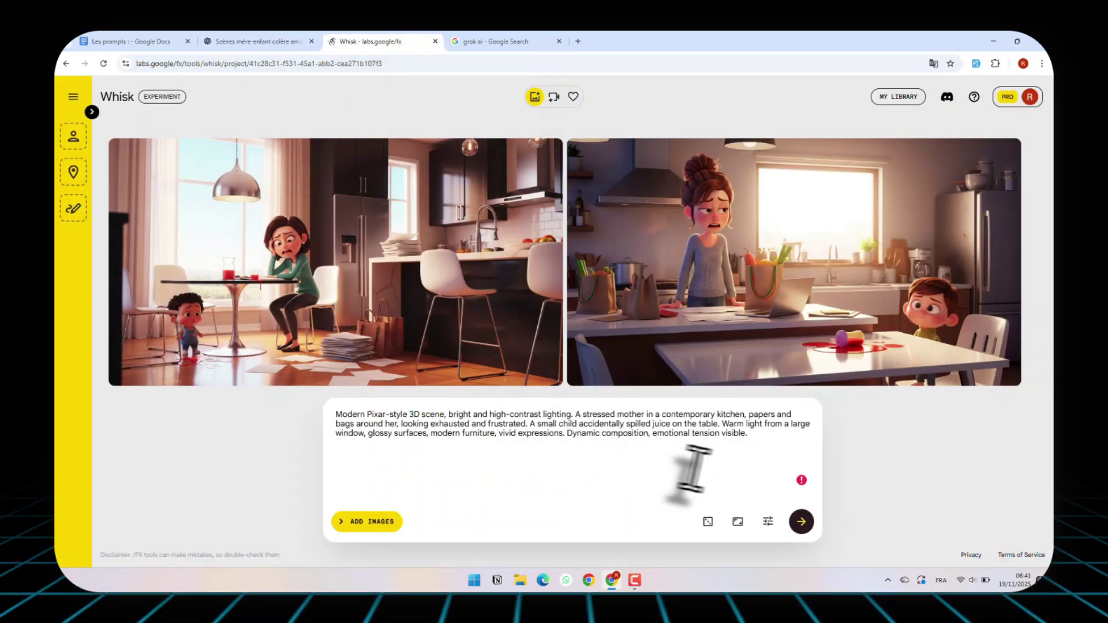
Step: Open the second kitchen image, with the bun-haired mother, for editing and replace its details with the copied Scène 2 prompt
drag(751, 438, 474, 390)
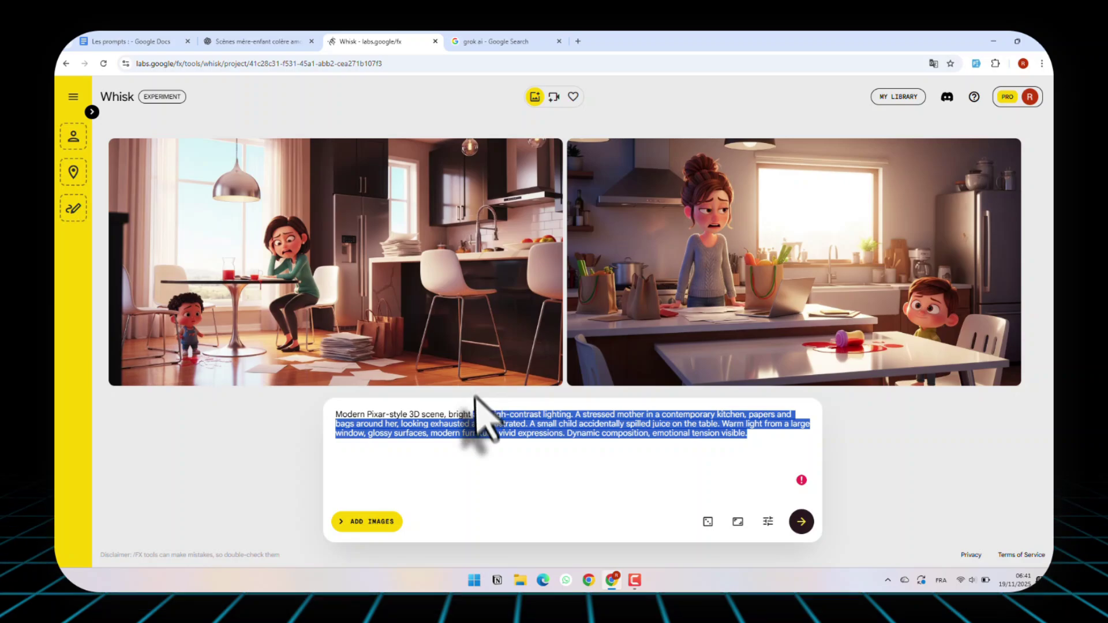
click(484, 426)
mouse_move(689, 154)
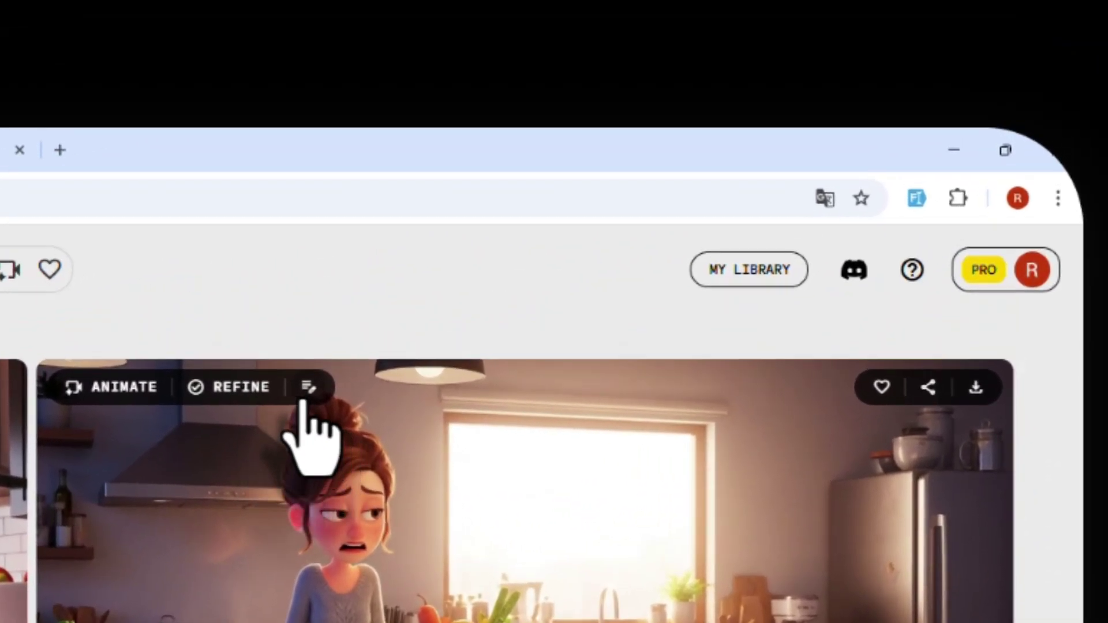
click(309, 387)
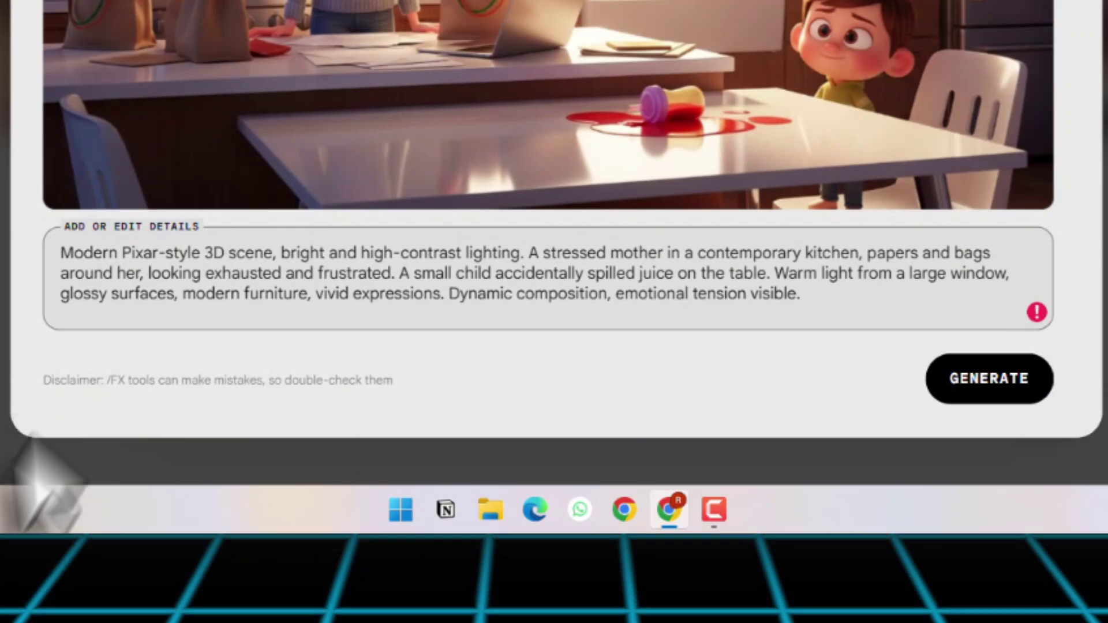
triple_click(126, 311)
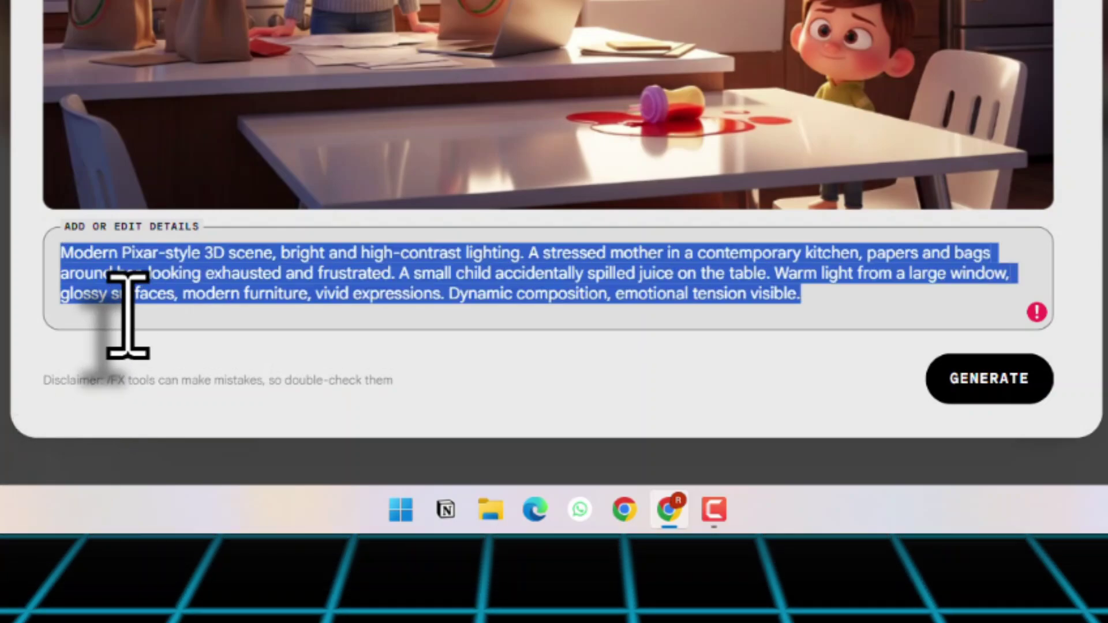
key(BackSpace)
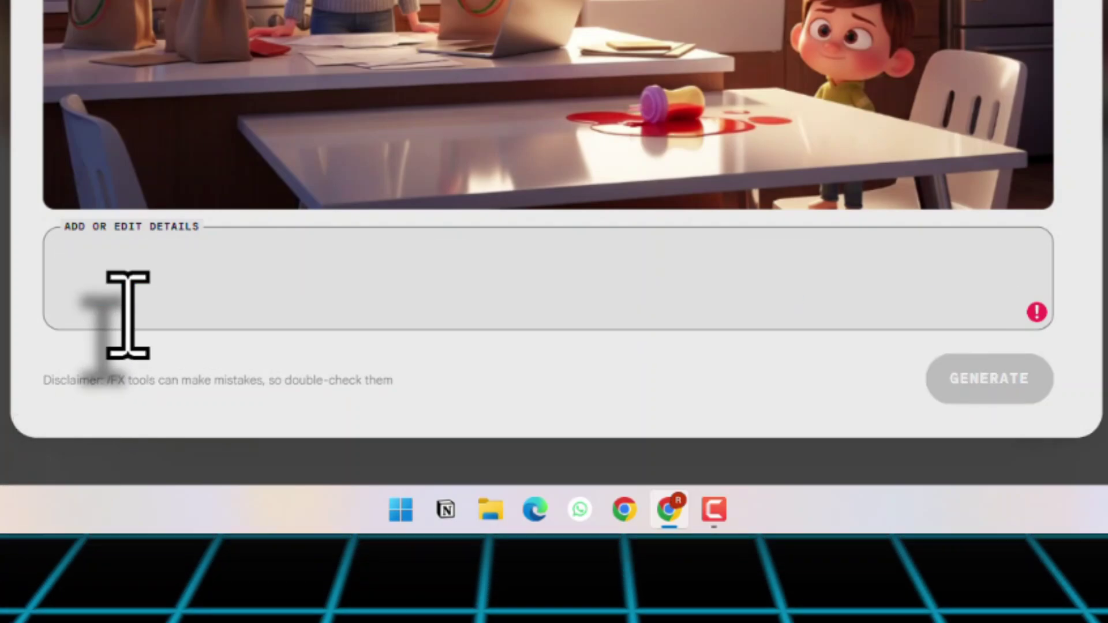
key(ctrl+v)
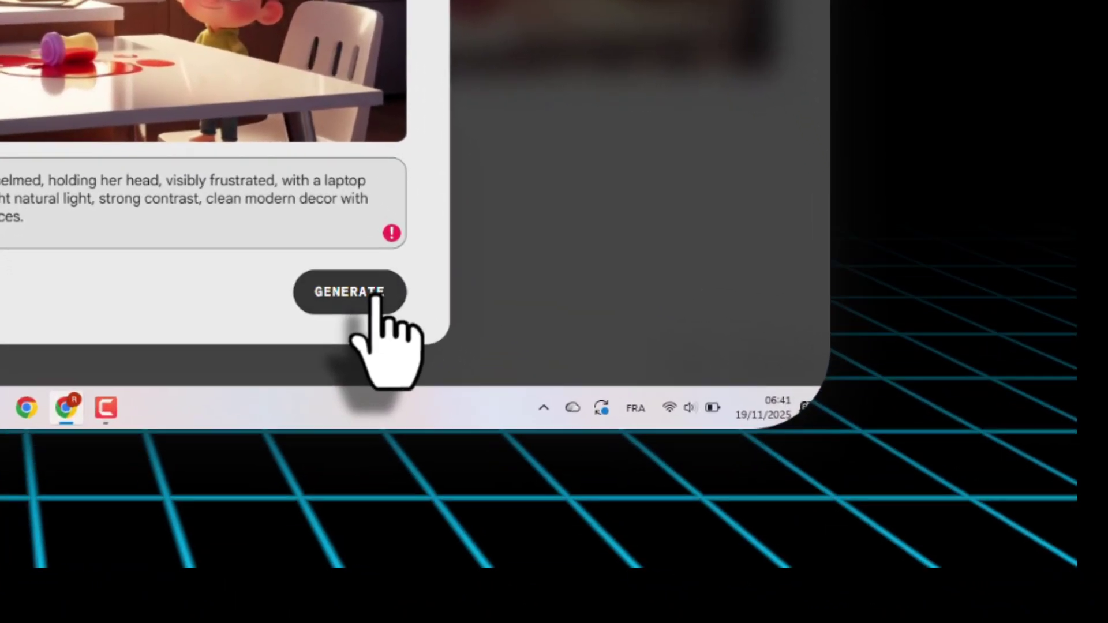
Step: Generate the Scène 2 images in Whisk and copy the Scène 3 "La colère retombe" prompt from ChatGPT
click(754, 468)
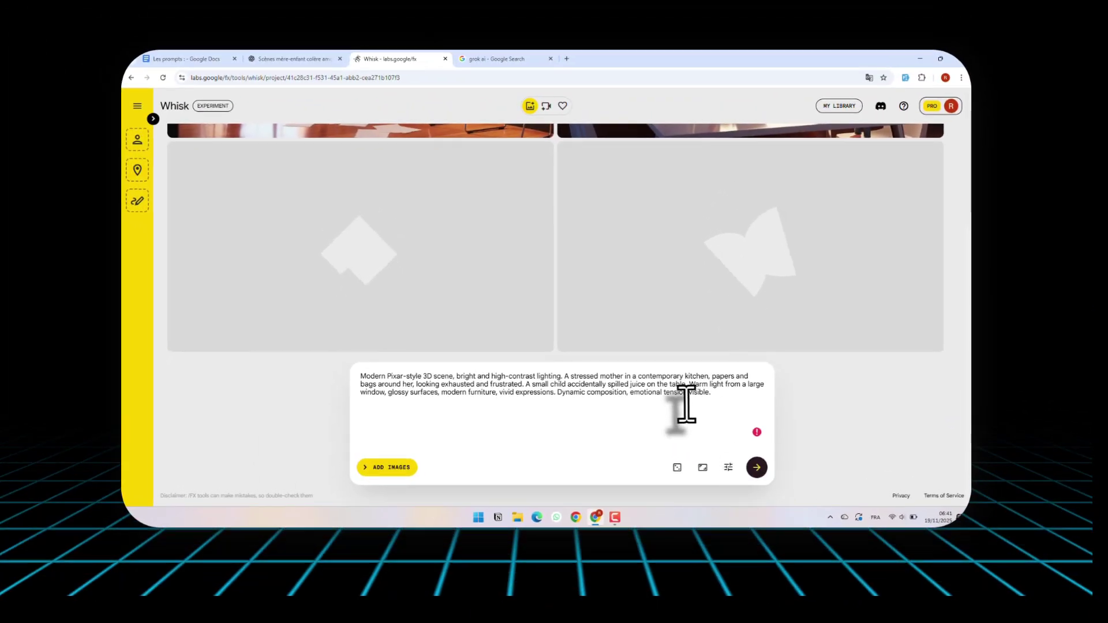
click(323, 63)
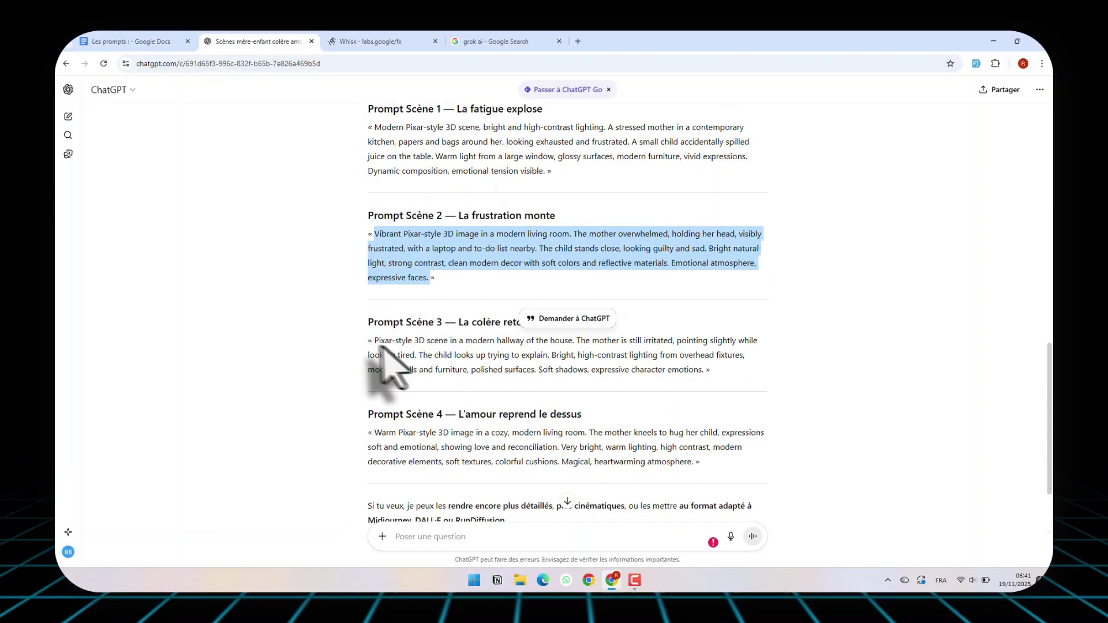
mouse_move(369, 340)
mouse_down()
mouse_move(668, 421)
mouse_move(700, 371)
mouse_move(371, 321)
mouse_move(375, 340)
mouse_up()
key(ctrl+c)
click(703, 374)
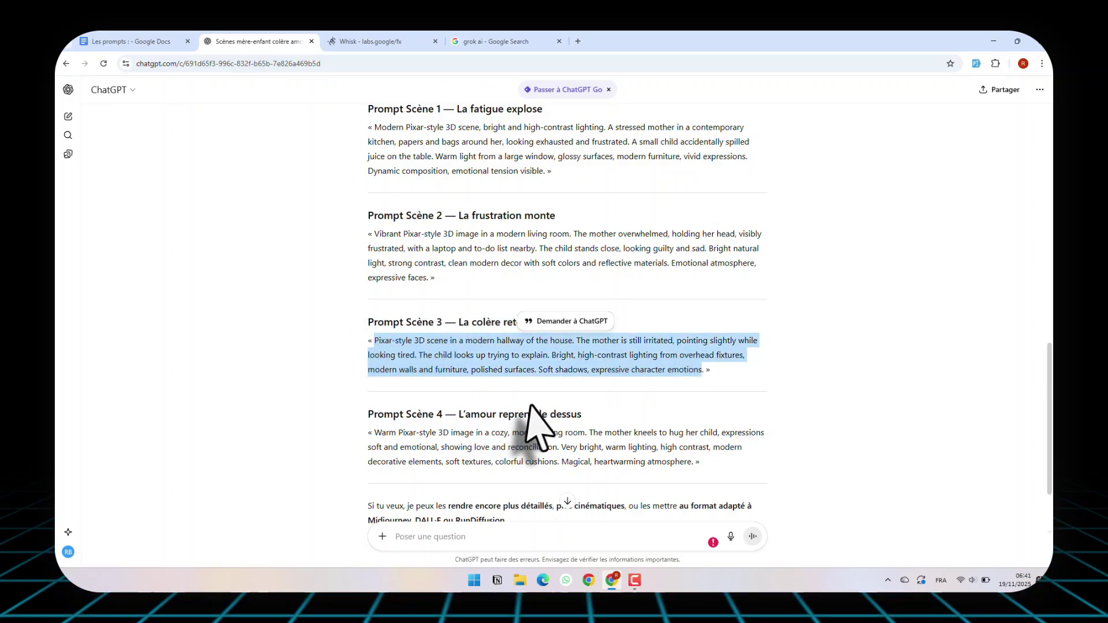
Step: In Whisk, replace the second living-room image's details with the copied Scène 3 prompt and generate new images from it
click(370, 41)
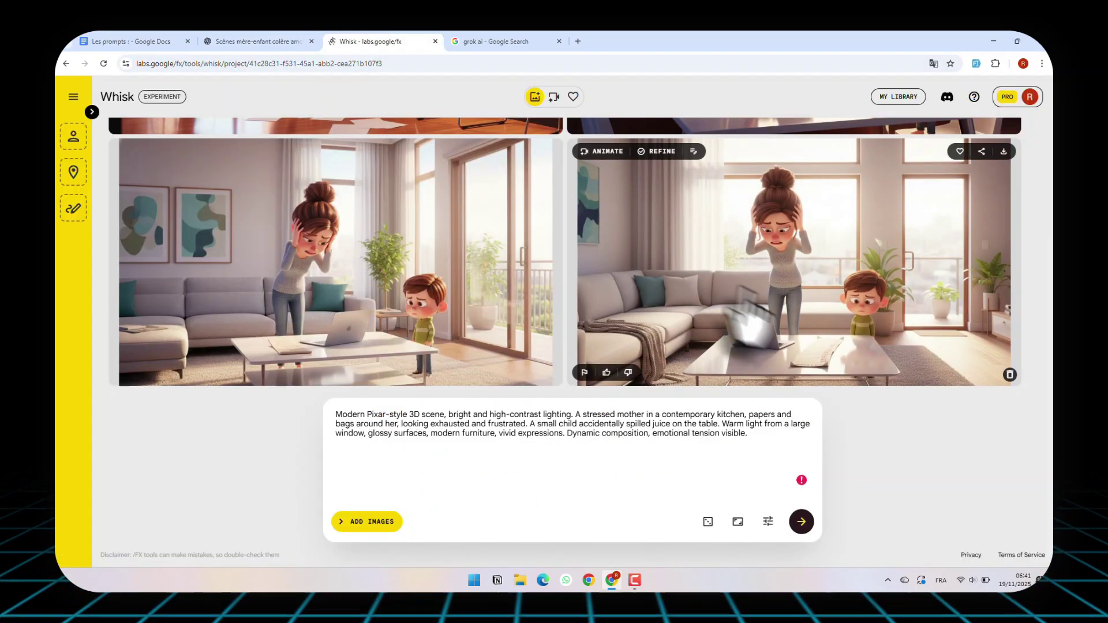
scroll(791, 279, up, 3)
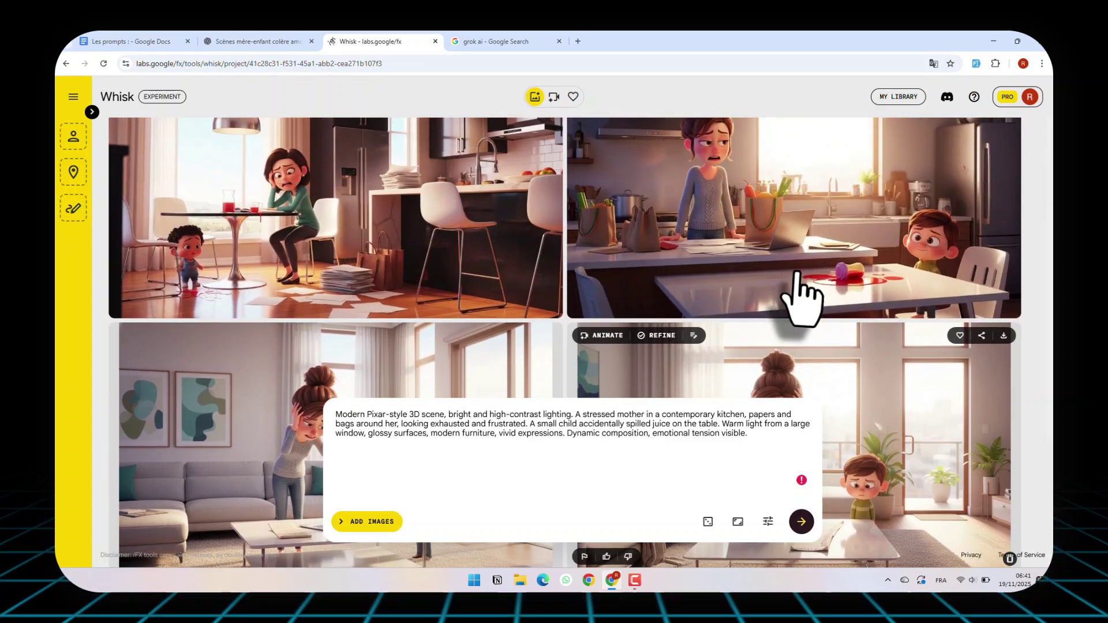
scroll(802, 288, down, 3)
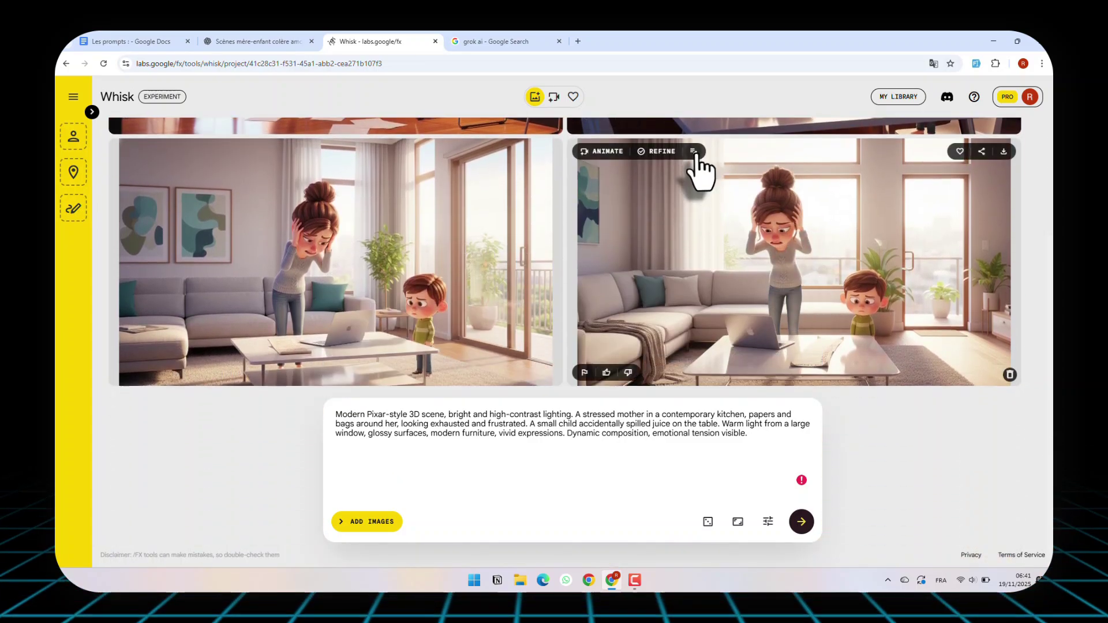
click(694, 151)
key(ctrl+a)
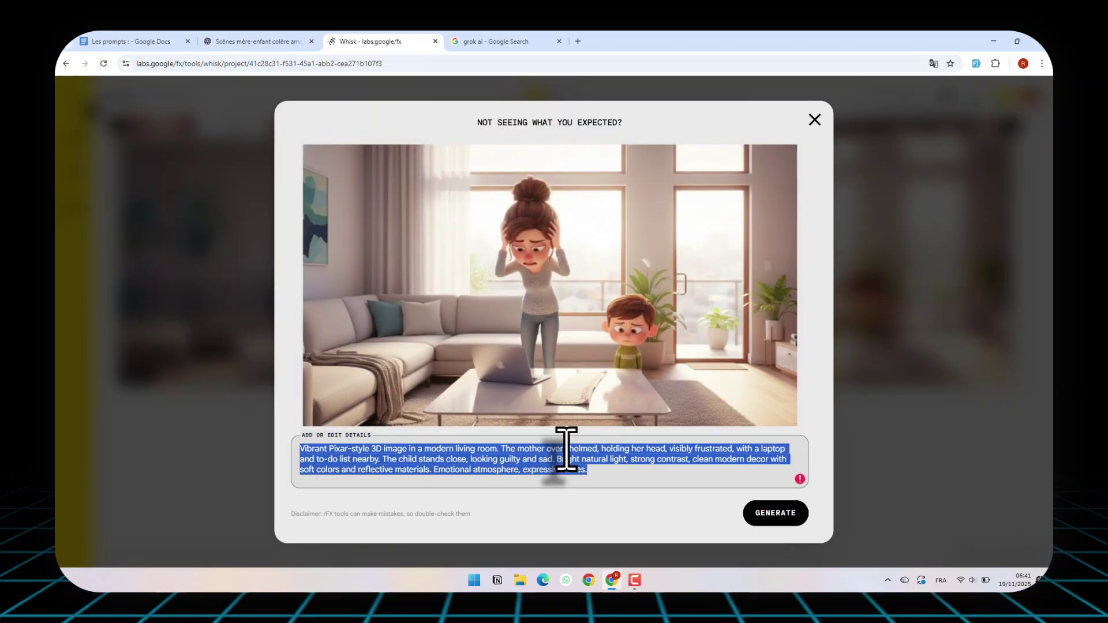
key(BackSpace)
key(ctrl+v)
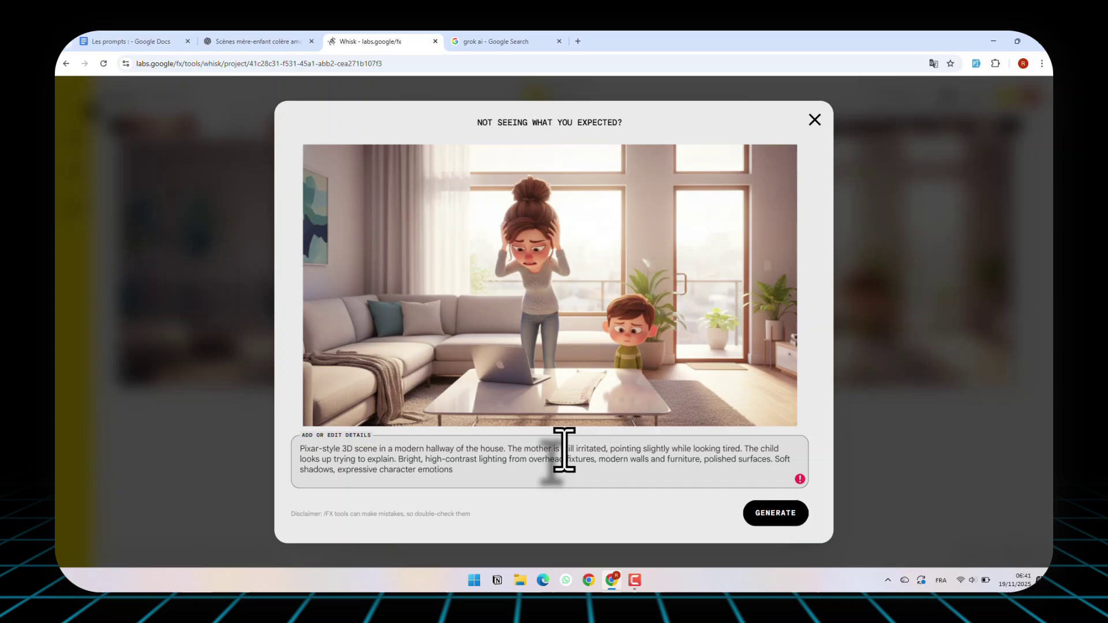
click(770, 513)
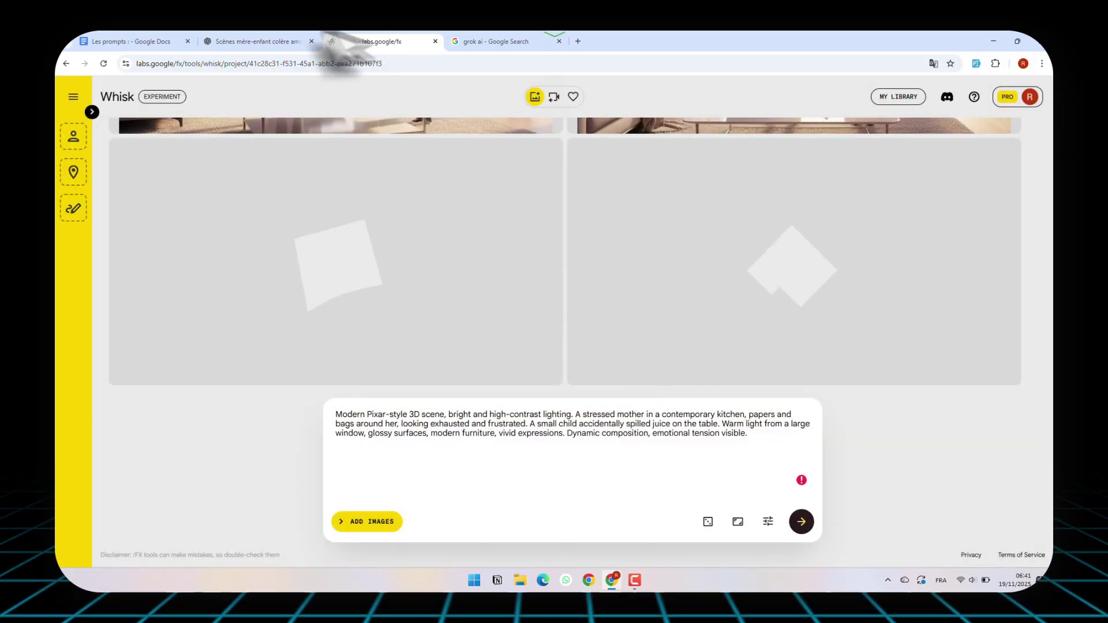
Step: Copy the Scène 4 "L'amour reprend le dessus" prompt from ChatGPT and return to Whisk
click(286, 38)
scroll(441, 279, down, 2)
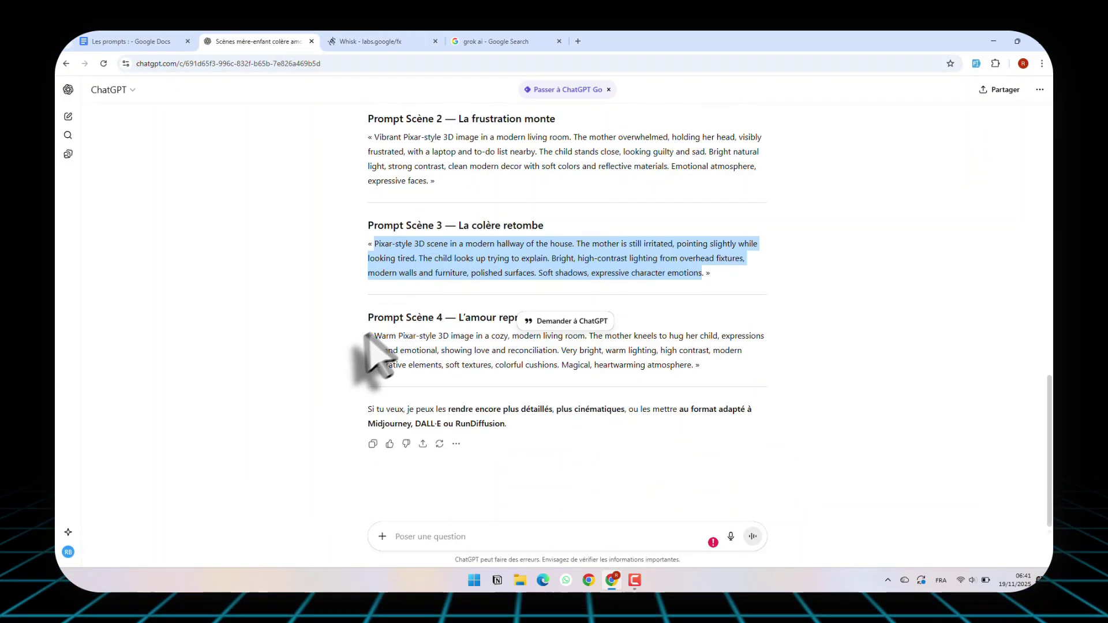
drag(374, 338, 683, 375)
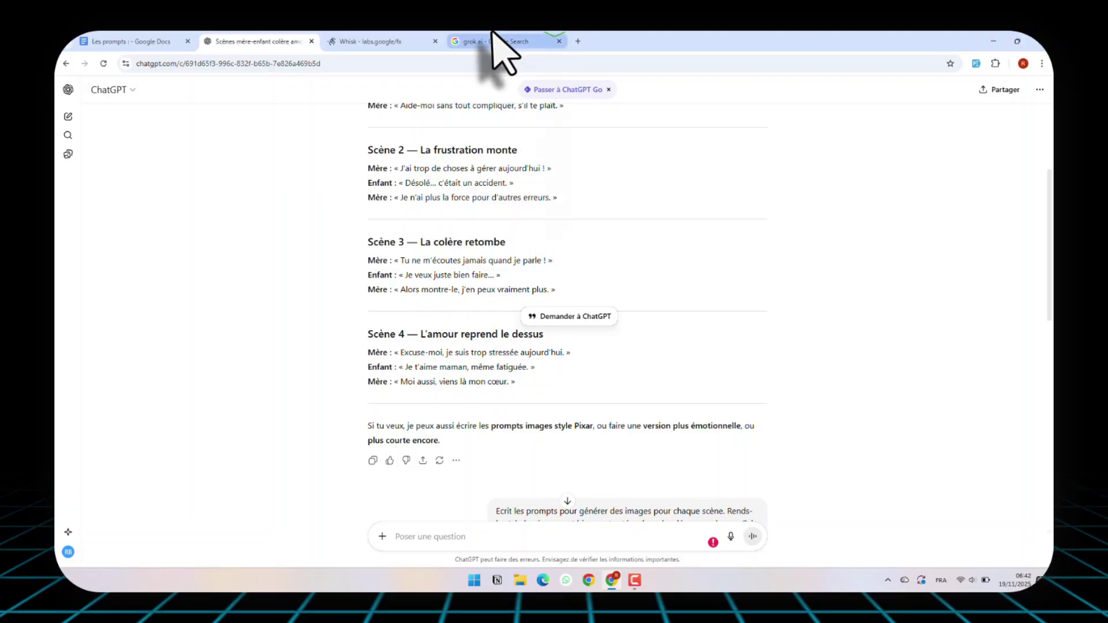
click(388, 41)
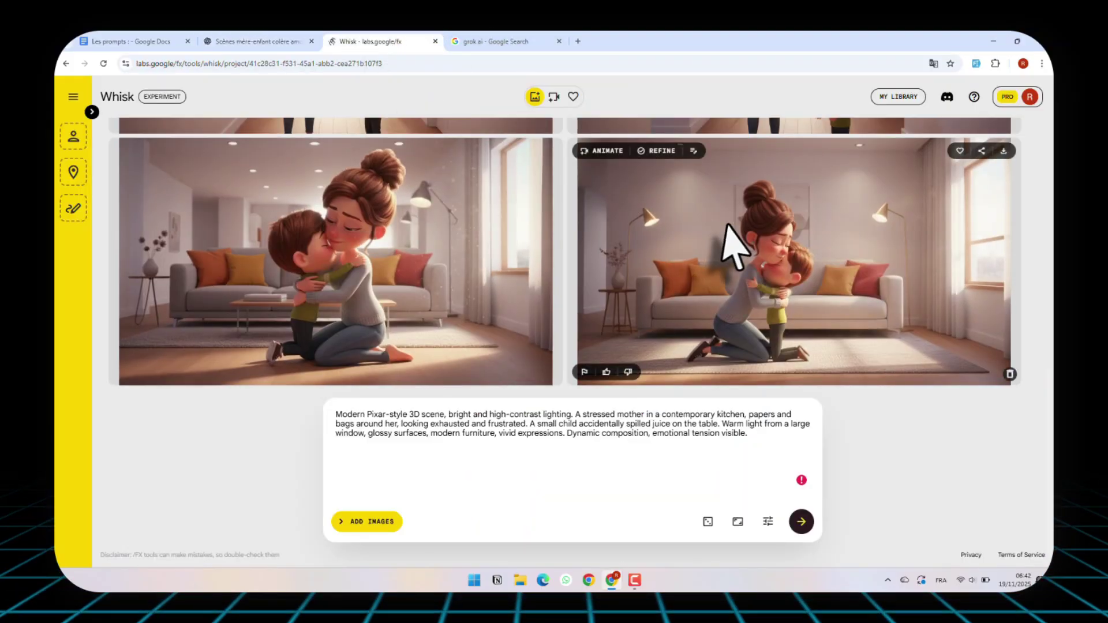
Step: Download the second kitchen image, with the bun-haired mother, and the second living-room image from Whisk
scroll(802, 269, up, 15)
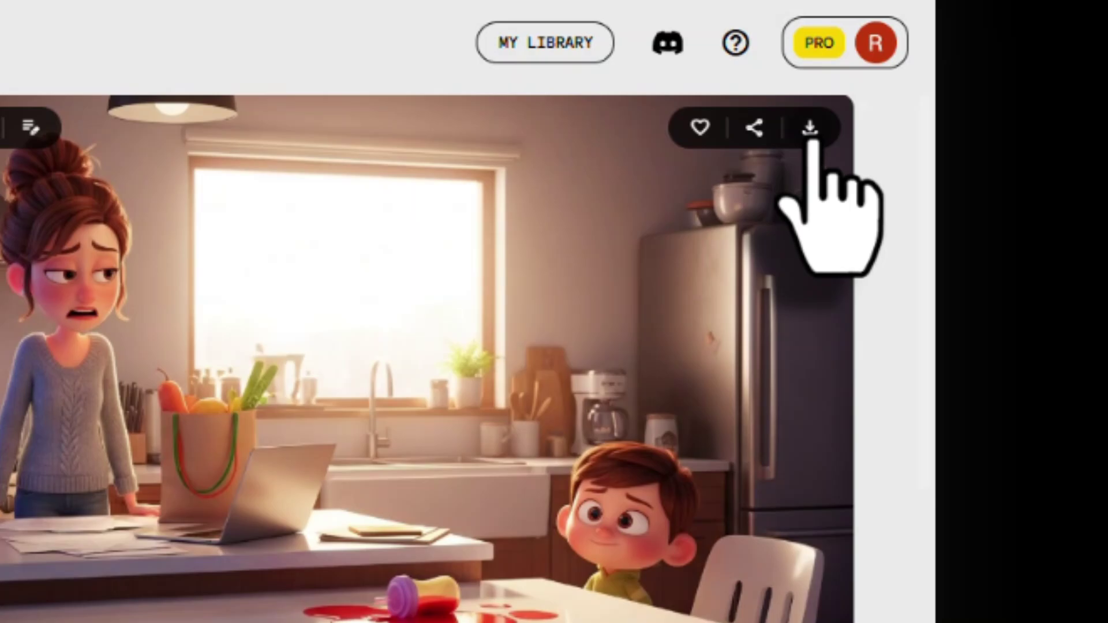
click(810, 130)
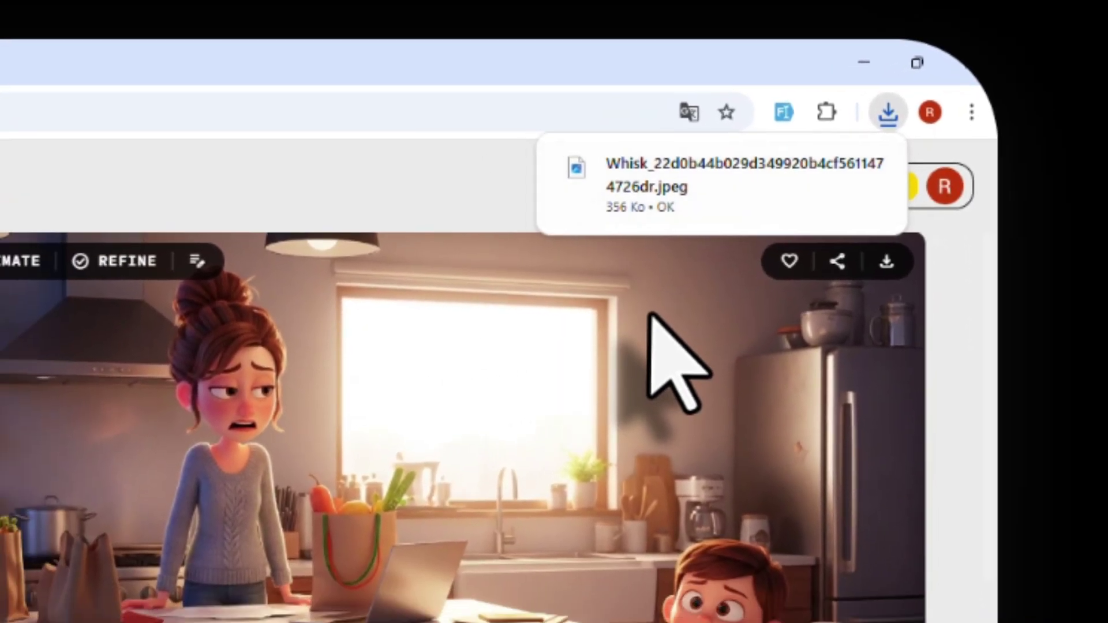
scroll(650, 317, down, 5)
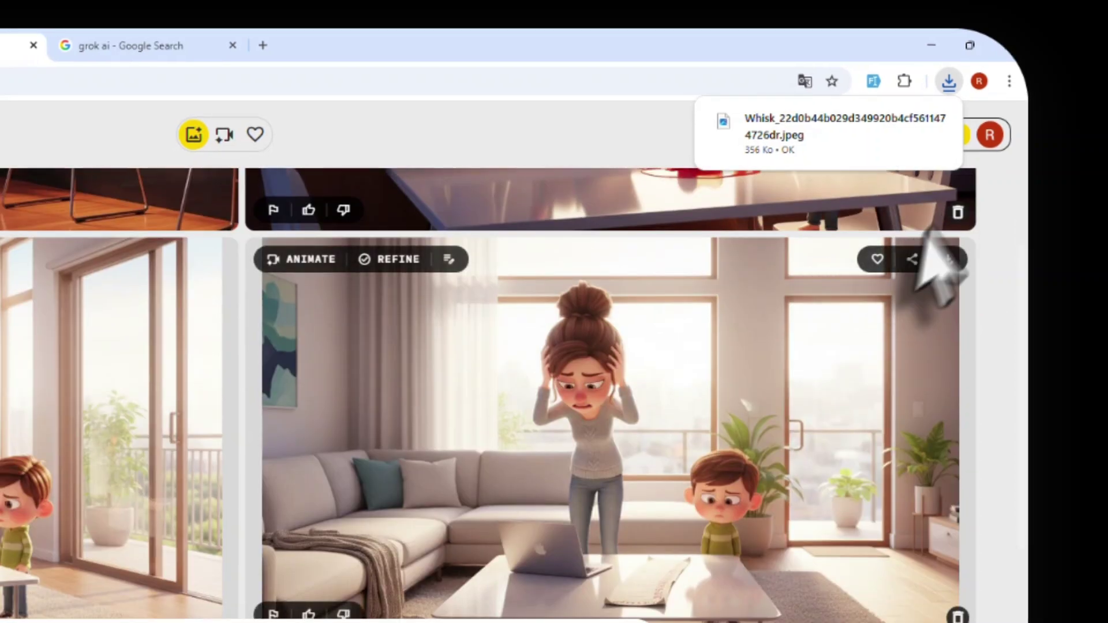
click(946, 260)
scroll(961, 294, down, 2)
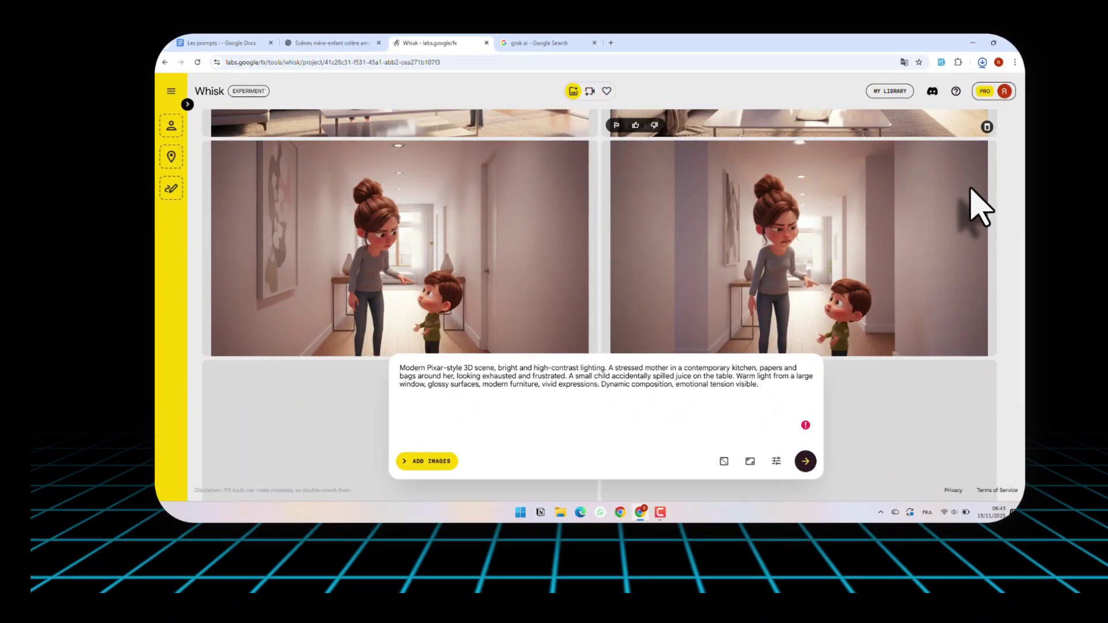
scroll(958, 297, up, 5)
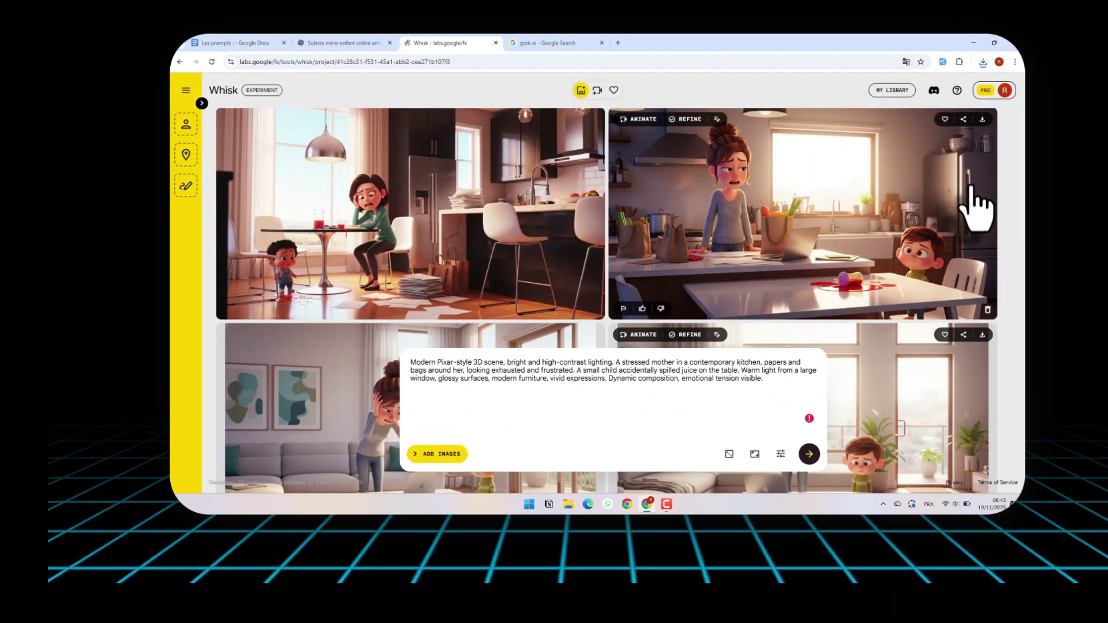
Step: Open Grok from the "grok ai" Google results and go to its Imagine page, ready to enter a prompt
click(532, 45)
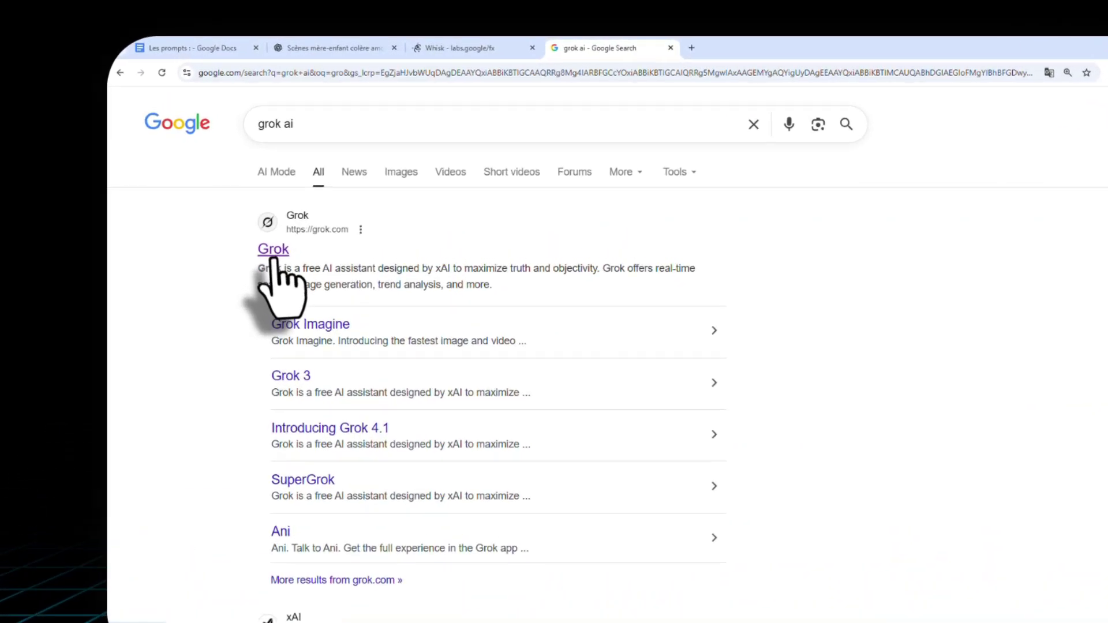
click(229, 368)
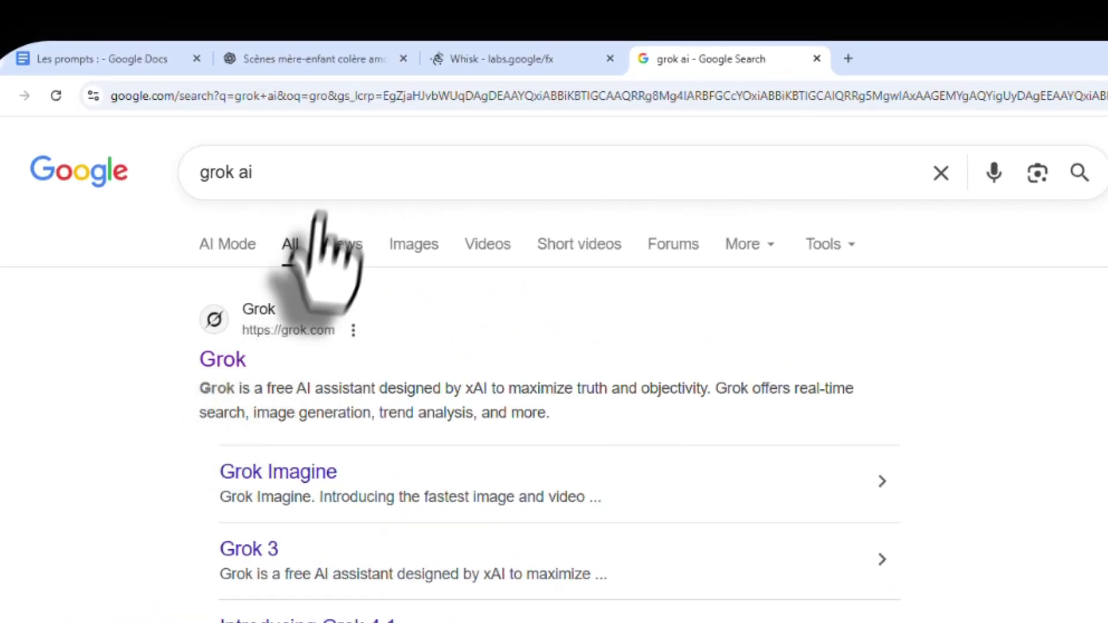
drag(314, 186, 186, 178)
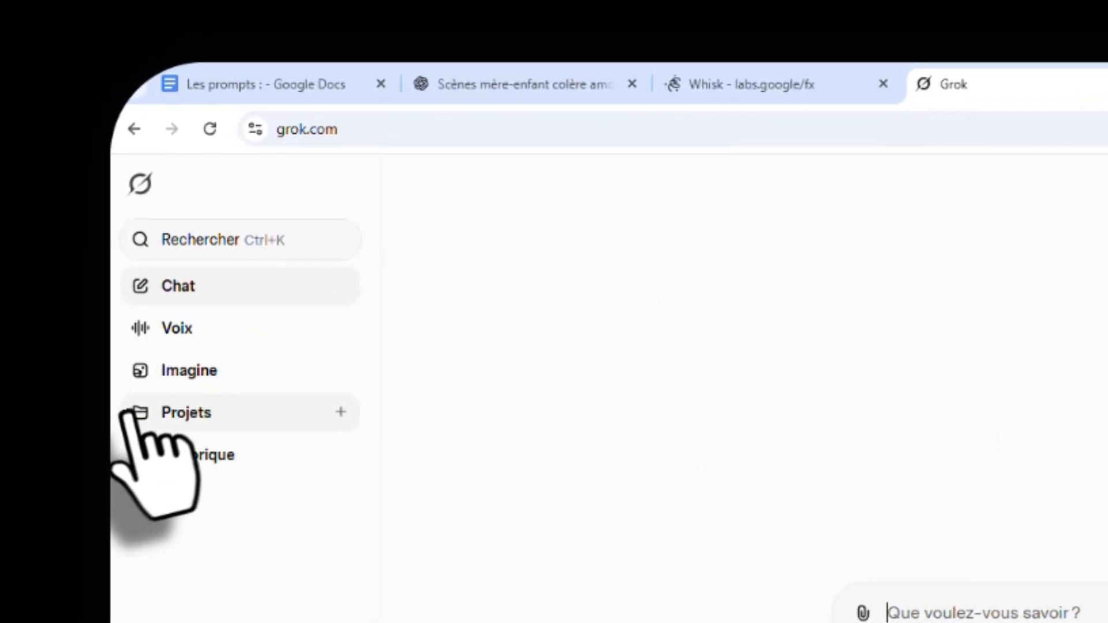
click(164, 375)
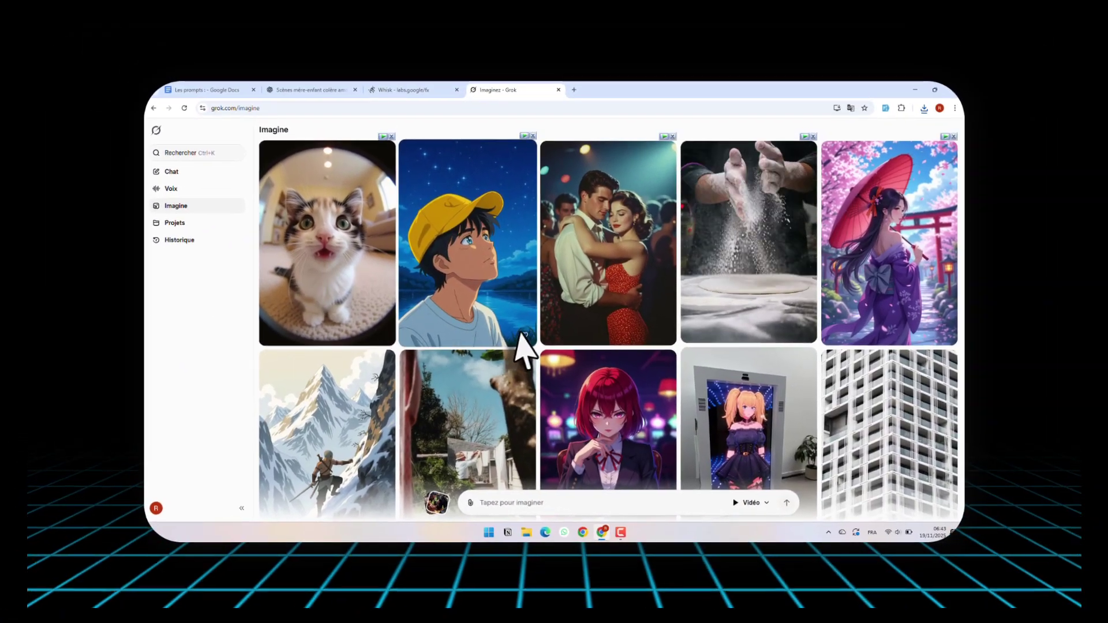
scroll(517, 337, down, 10)
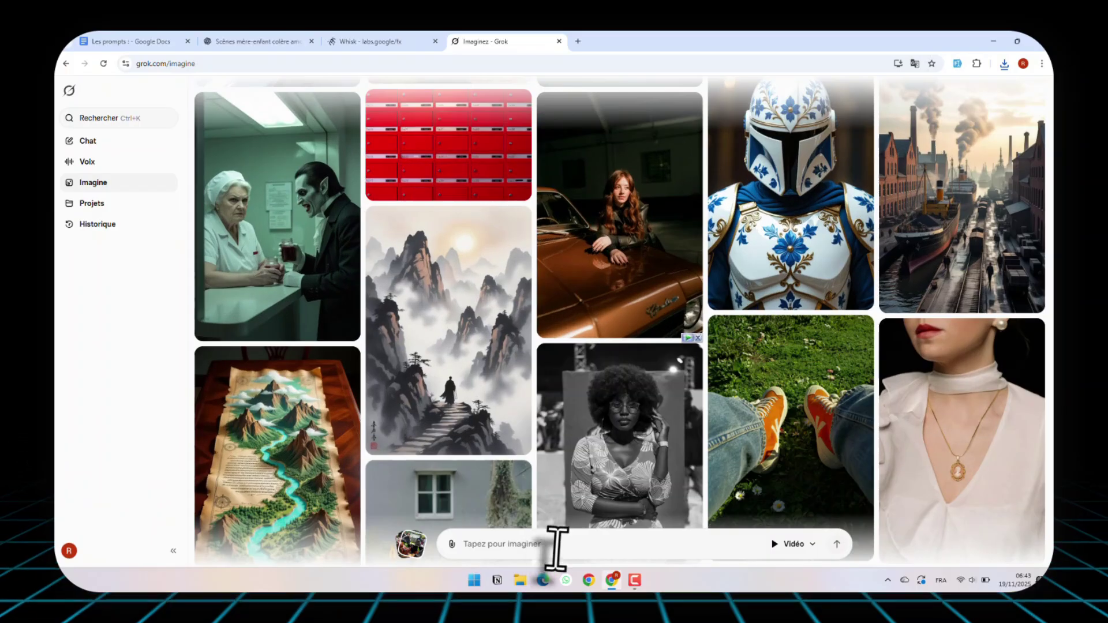
click(514, 542)
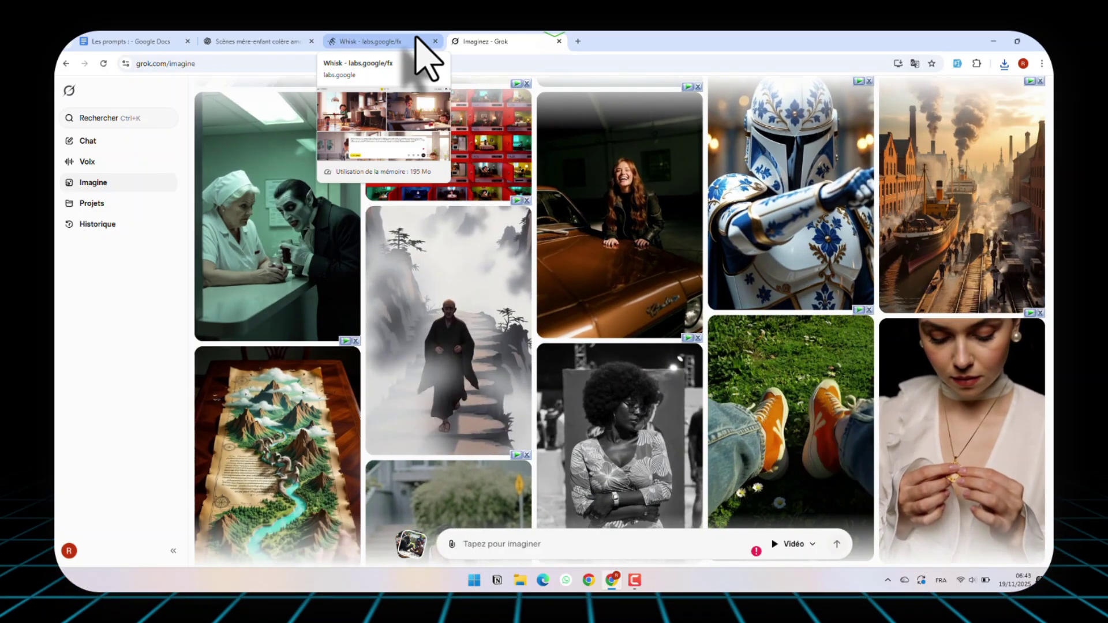
Step: Copy the second kitchen image from Whisk and paste it into Grok Imagine to create a video from it
click(417, 38)
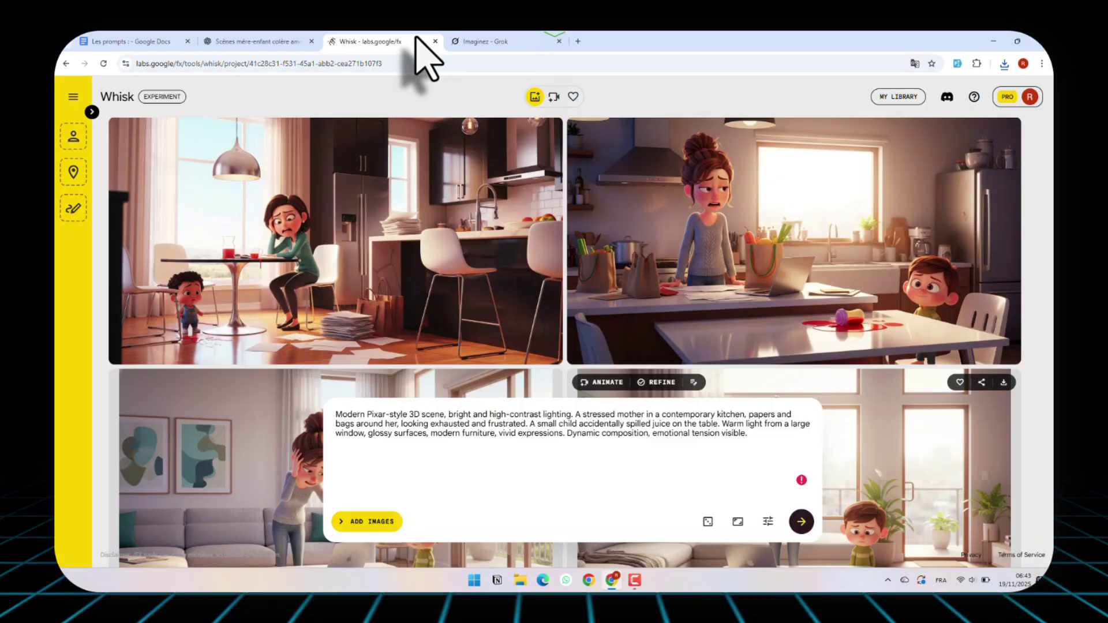
right_click(713, 174)
click(729, 213)
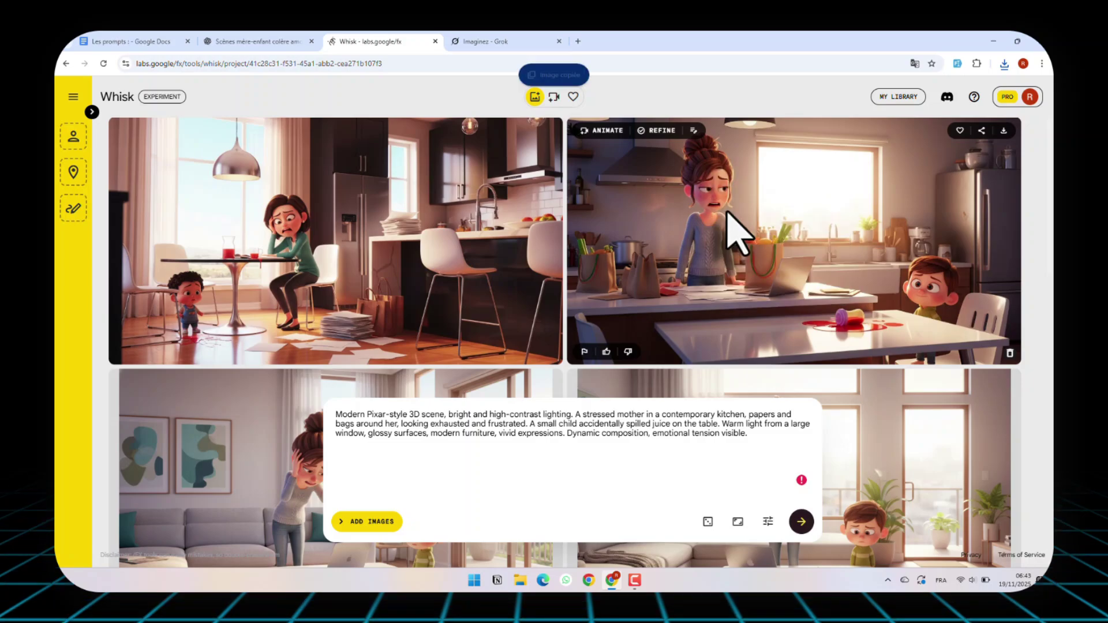
click(514, 40)
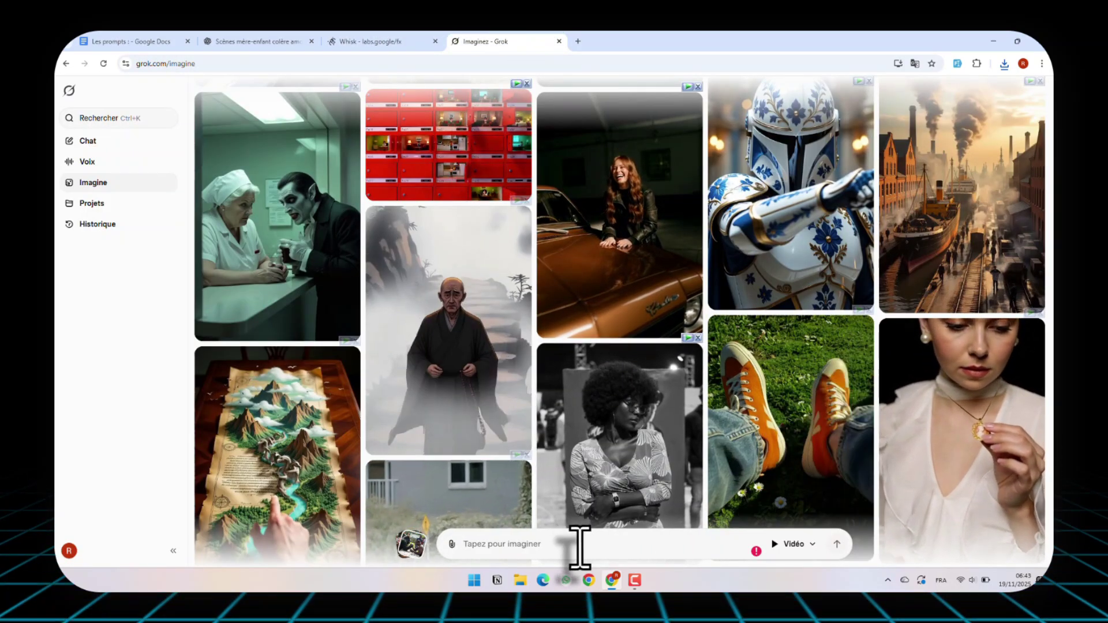
key(ctrl+v)
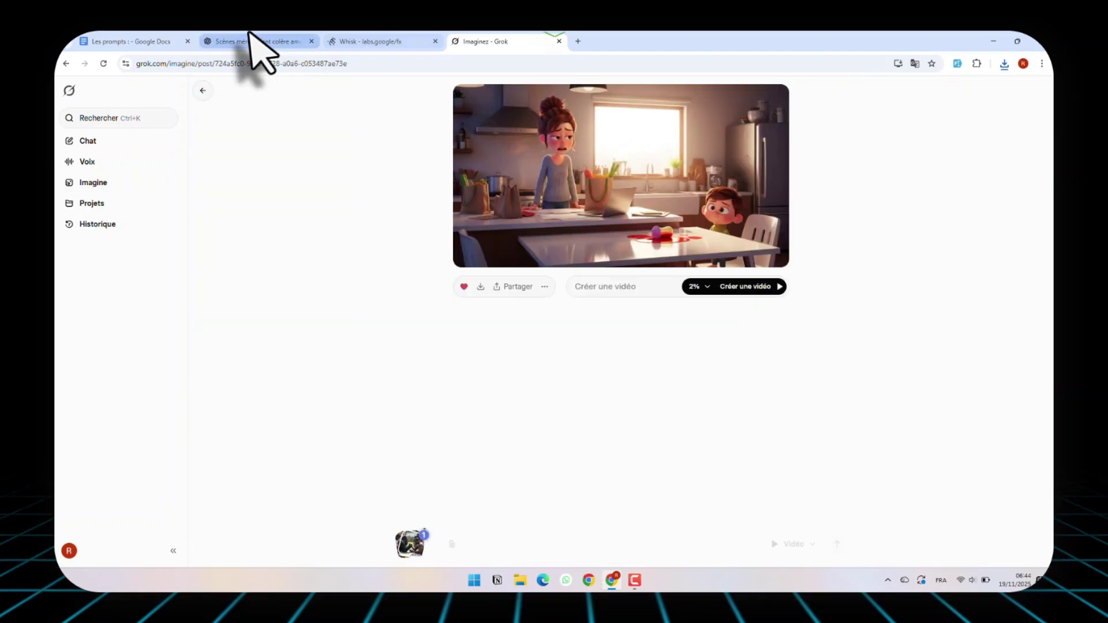
Step: Copy the three-line mother-and-child dialogue of Scène 1 "La fatigue explose" from ChatGPT and return to Grok
click(255, 42)
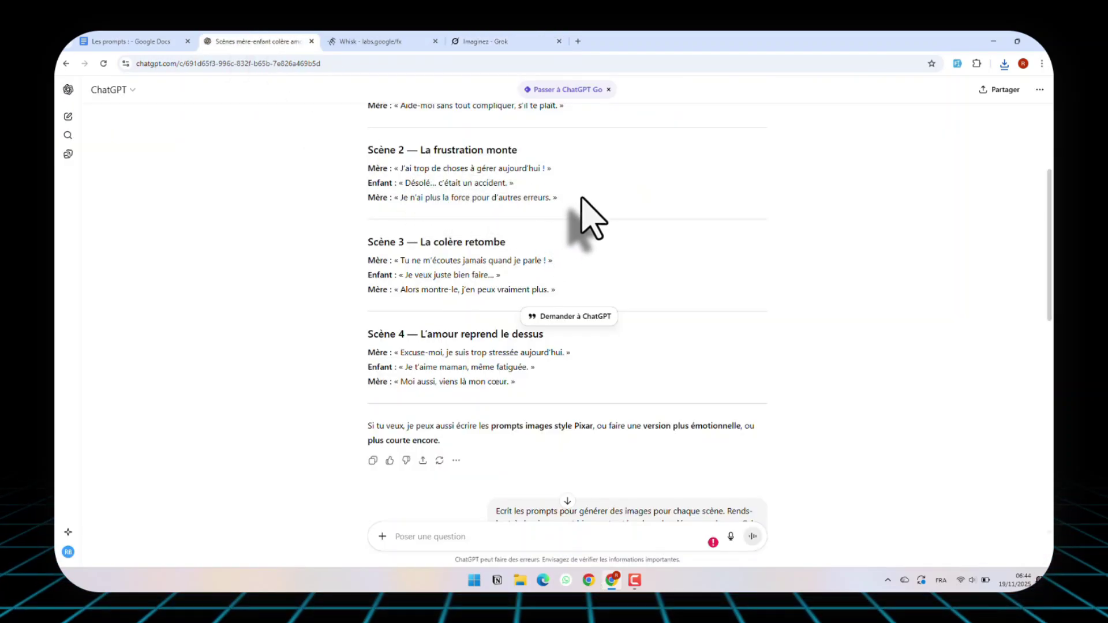
scroll(580, 231, up, 4)
drag(581, 376, 366, 328)
key(ctrl+c)
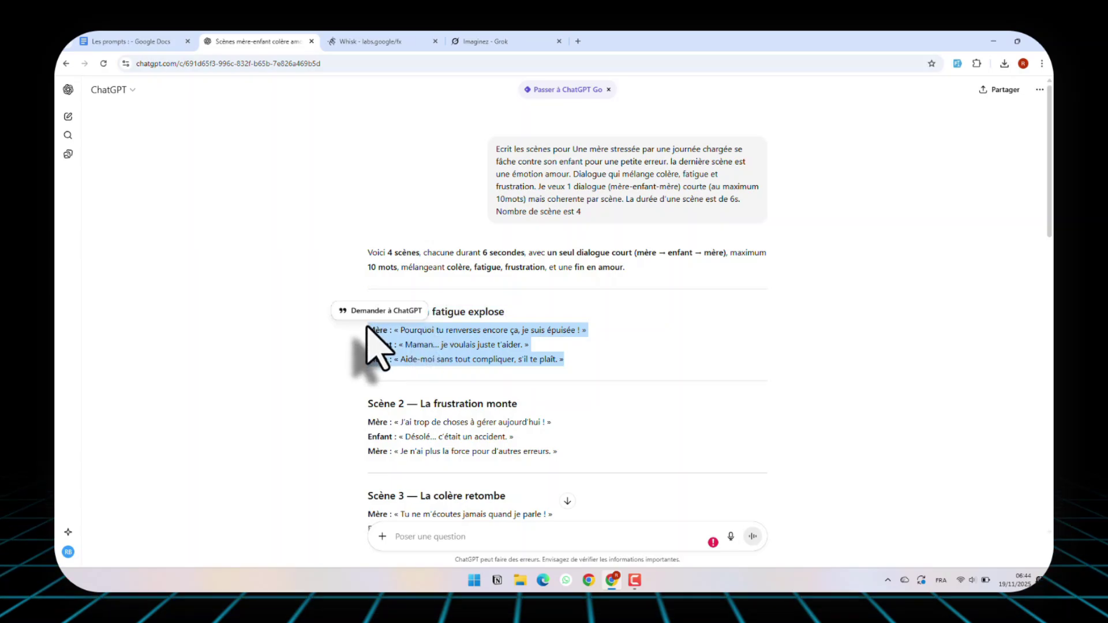
click(507, 41)
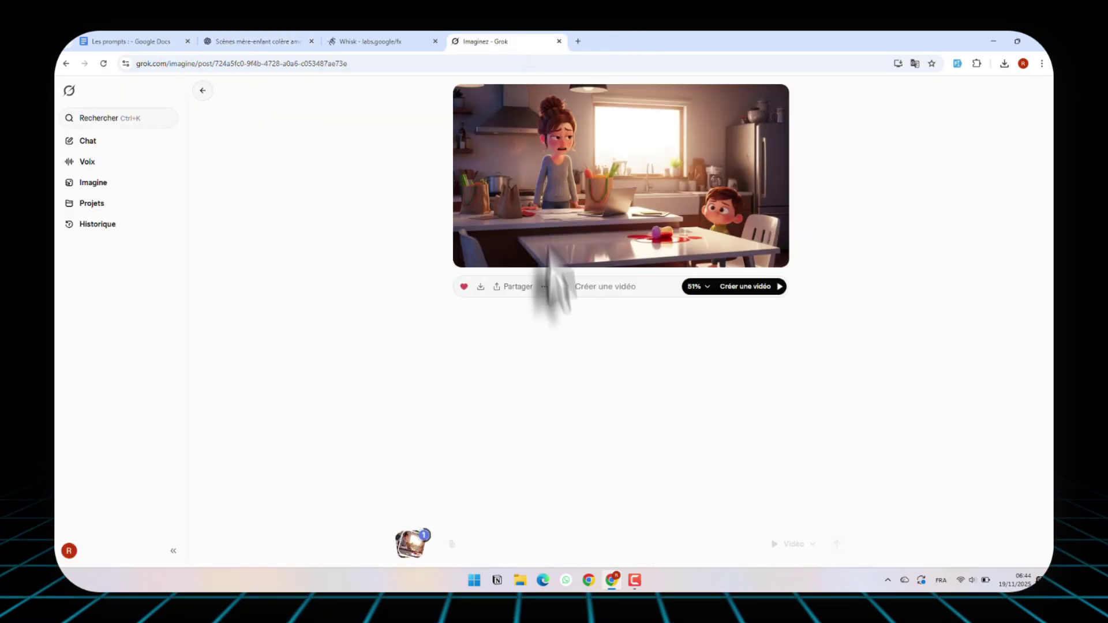
Step: Enter "Dialogue in French langage" as the start of the video prompt for the kitchen image
click(593, 286)
text(D)
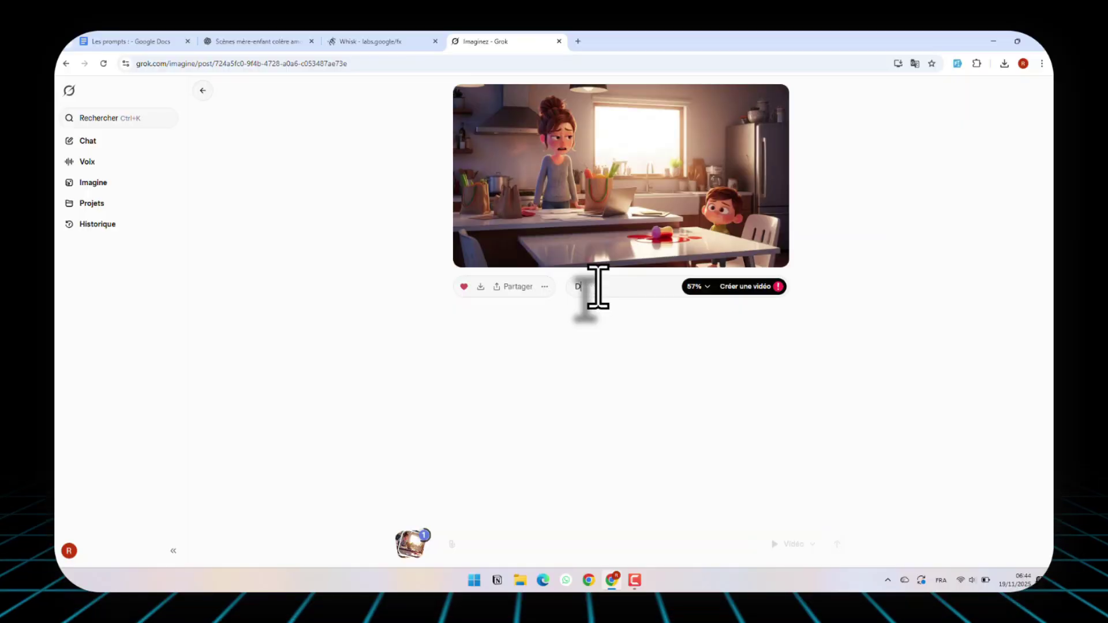
text(i)
text(alogue in F)
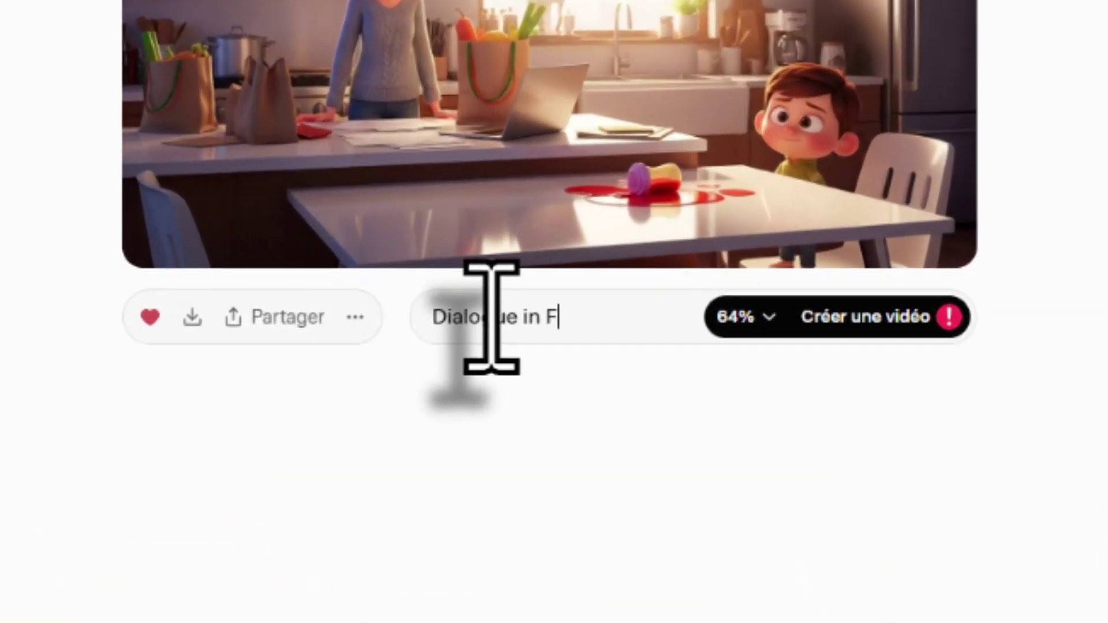
text(rench )
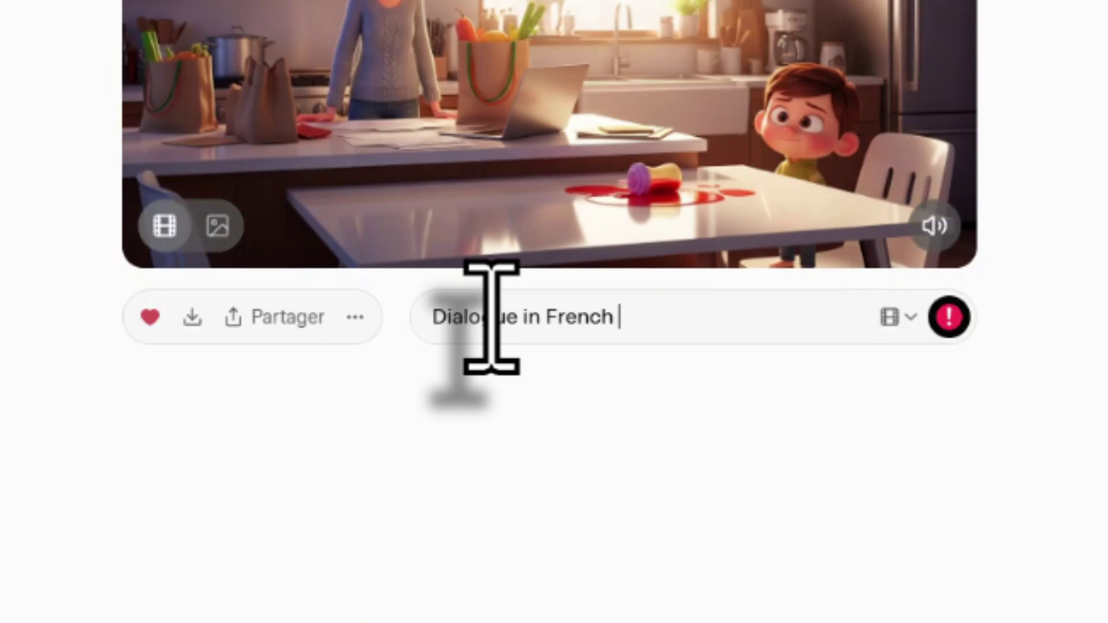
text(langua)
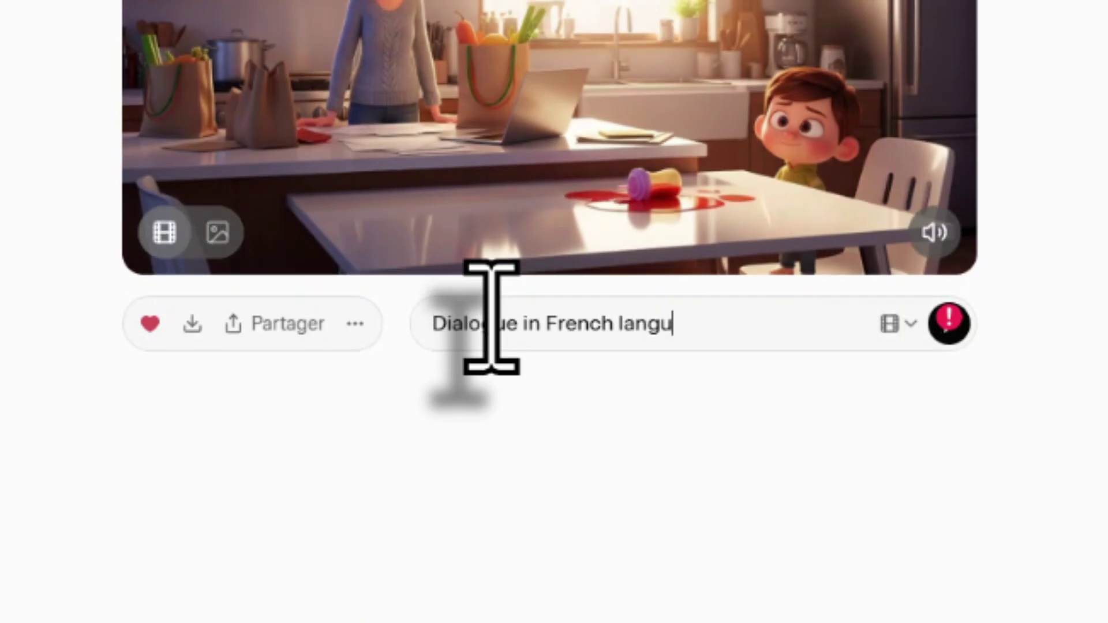
key(BackSpace)
key(BackSpace)
text(age)
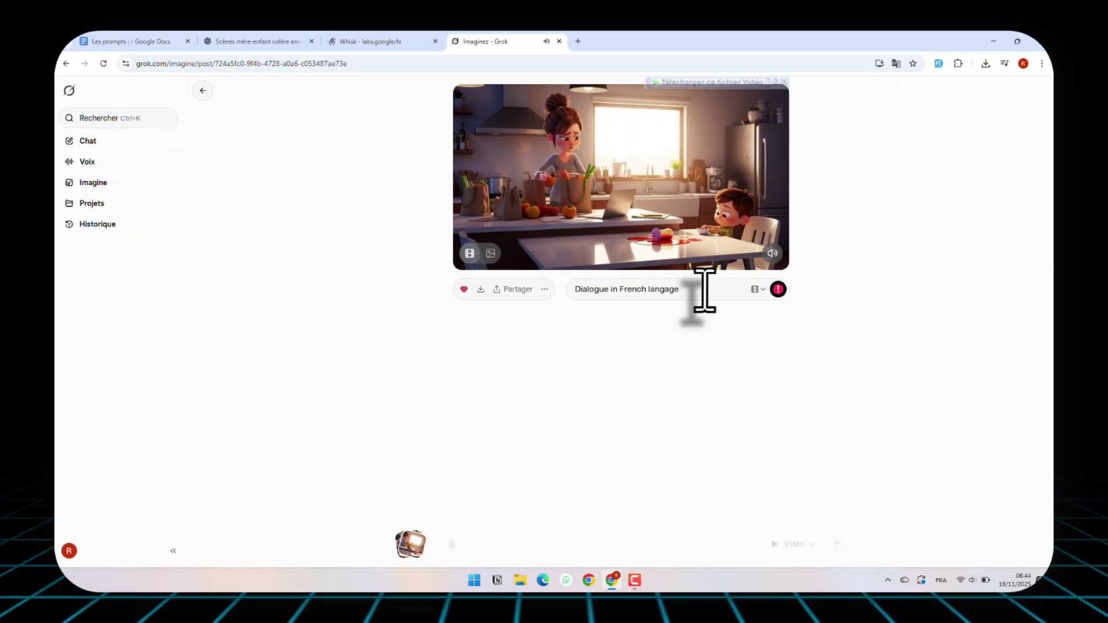
Step: Add the copied Scène 1 dialogue to the video prompt, then generate and download the kitchen video
key(ctrl+v)
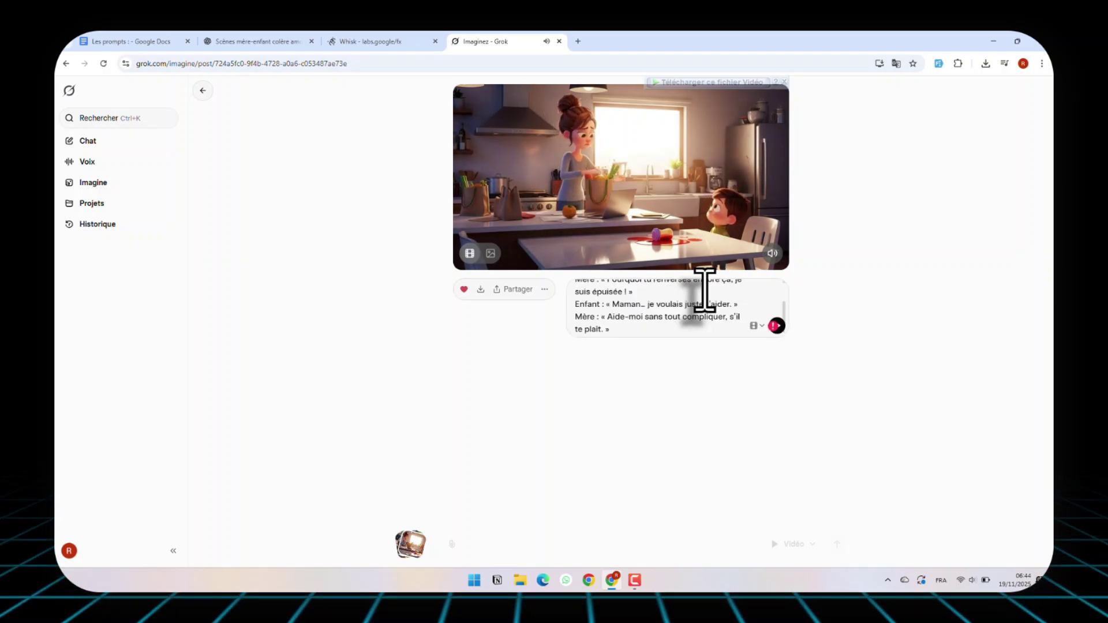
scroll(700, 322, up, 2)
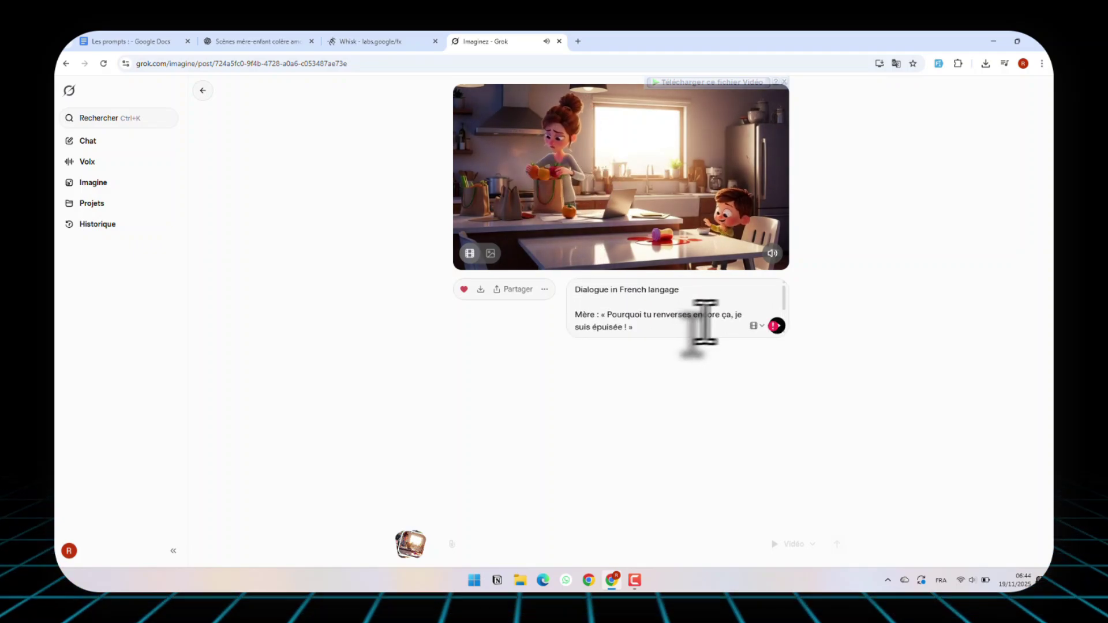
click(777, 326)
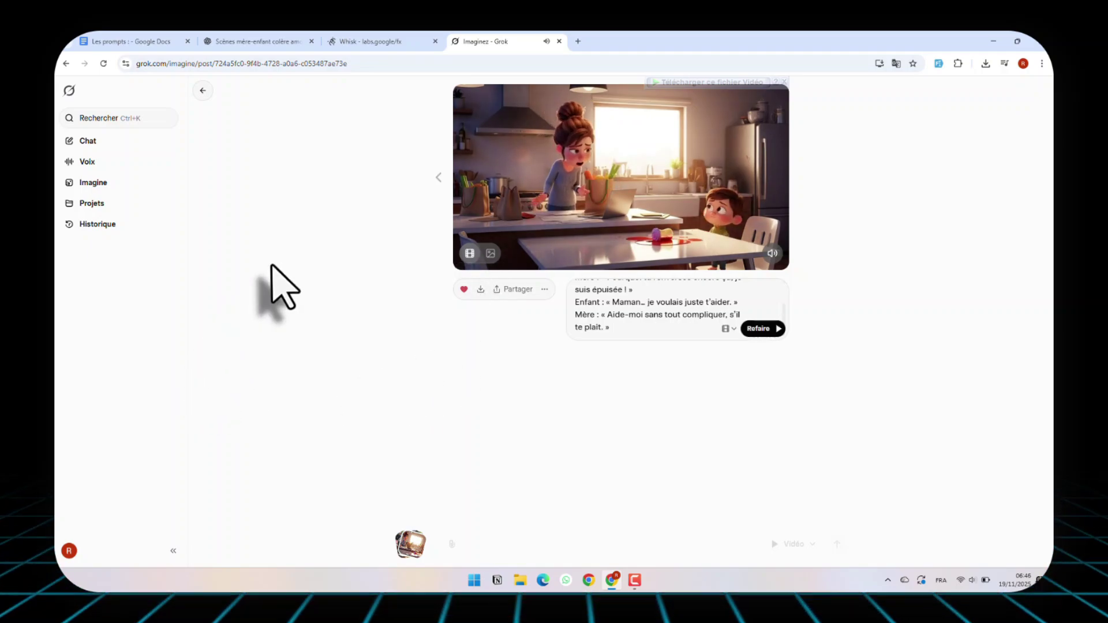
click(772, 254)
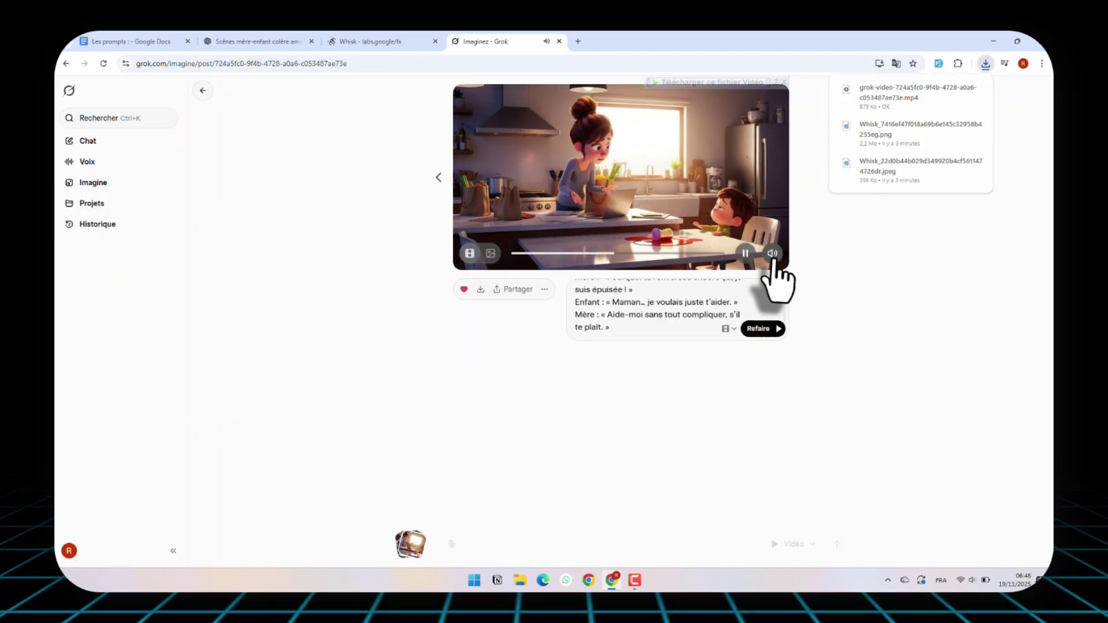
Step: Copy the second living-room image from Whisk and paste it into a new Grok Imagine prompt
click(102, 189)
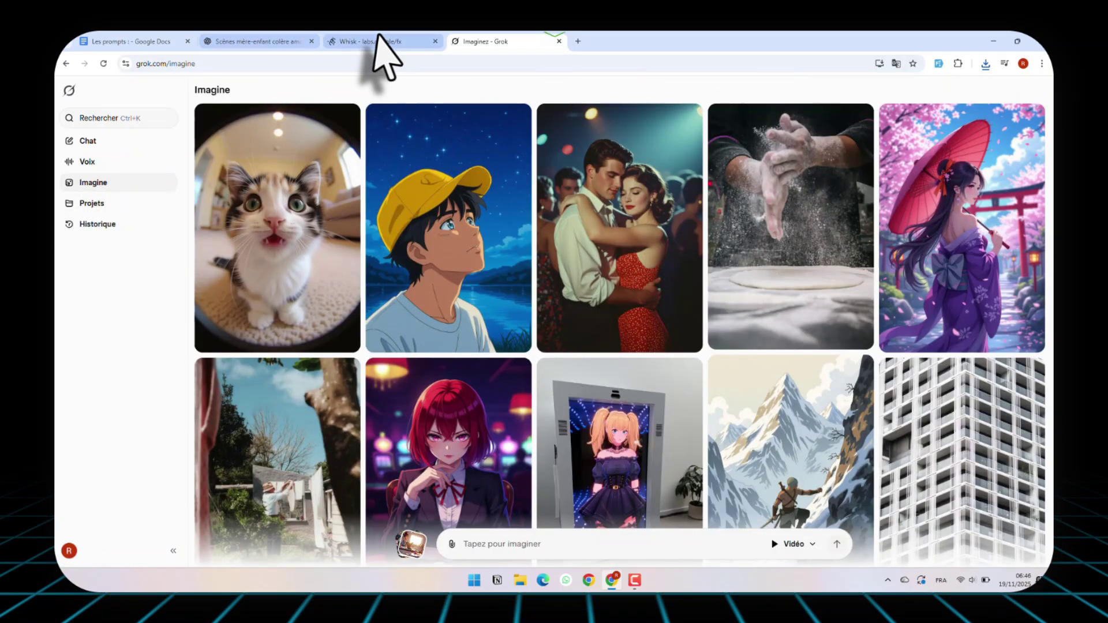
click(378, 39)
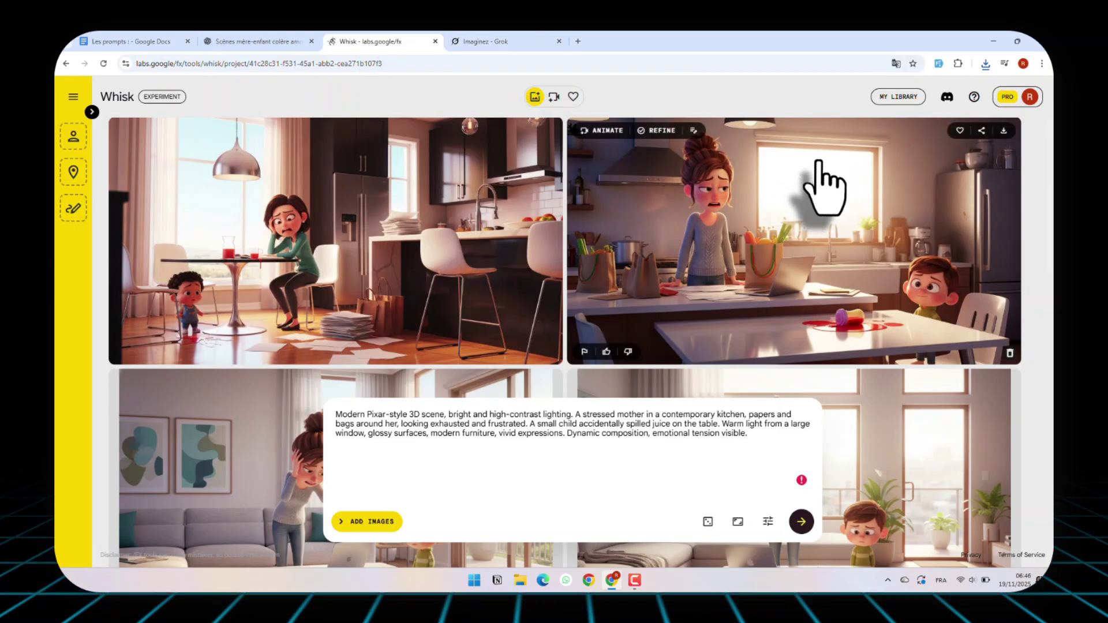
scroll(818, 161, down, 4)
right_click(826, 218)
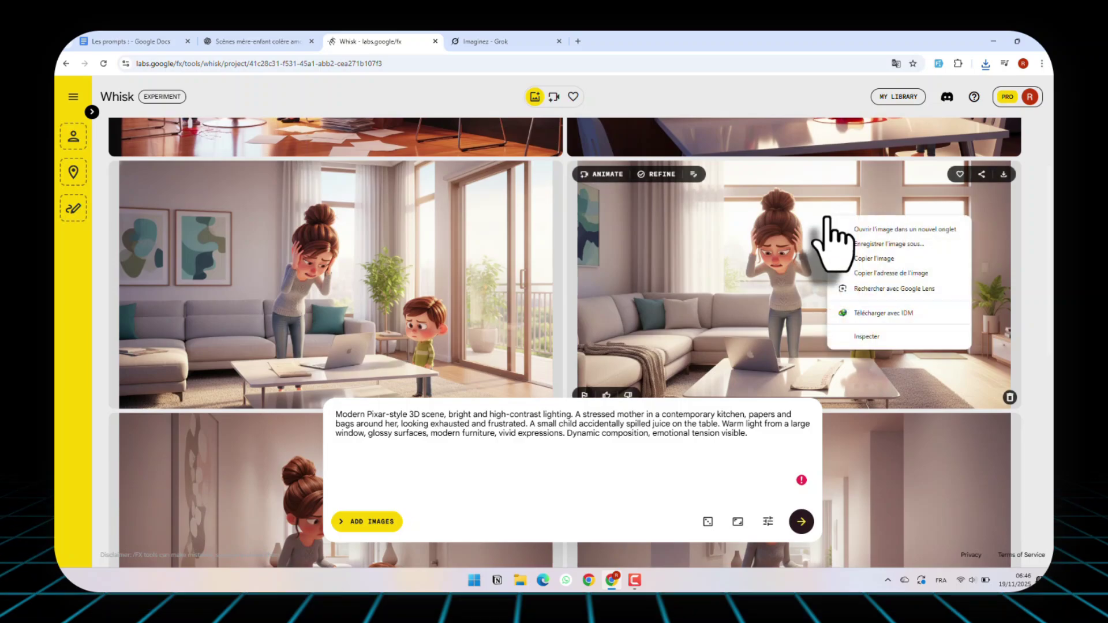
click(865, 259)
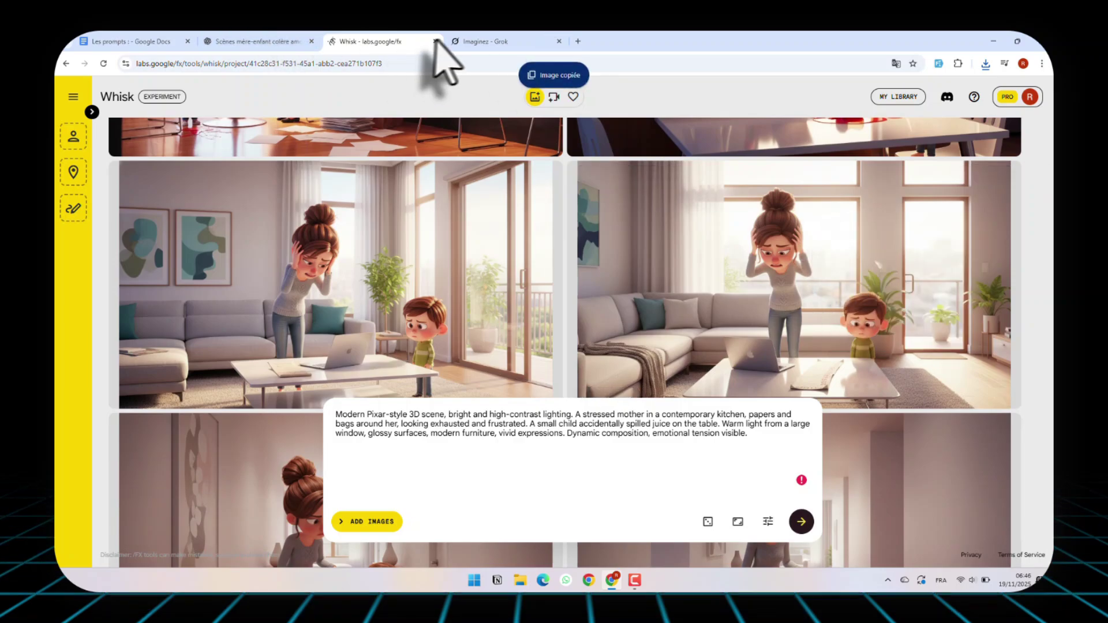
click(466, 40)
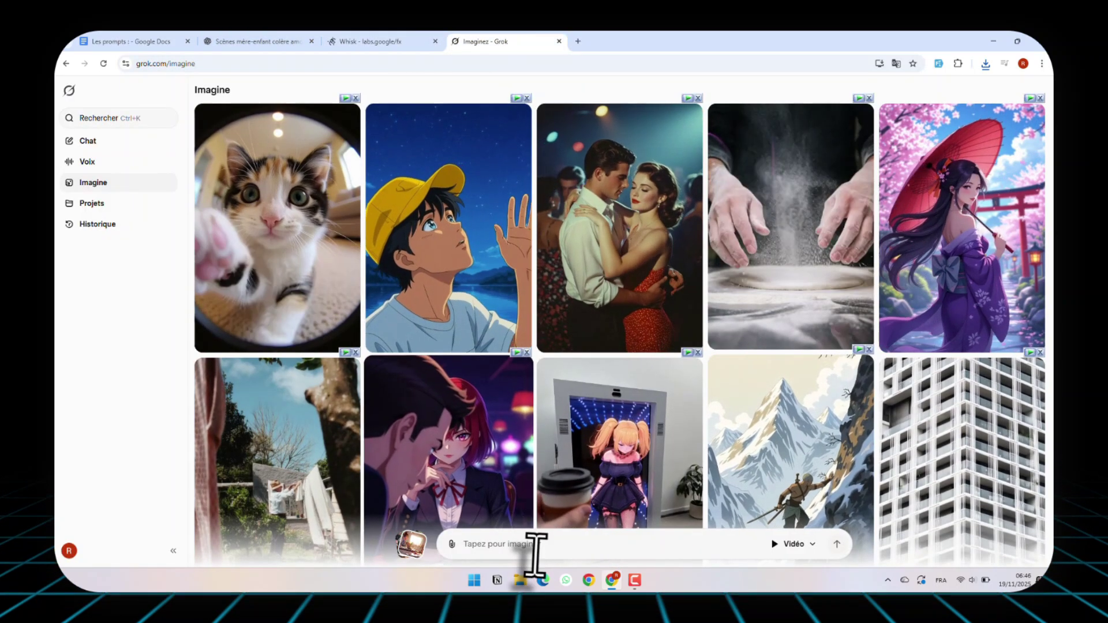
click(540, 549)
key(ctrl+v)
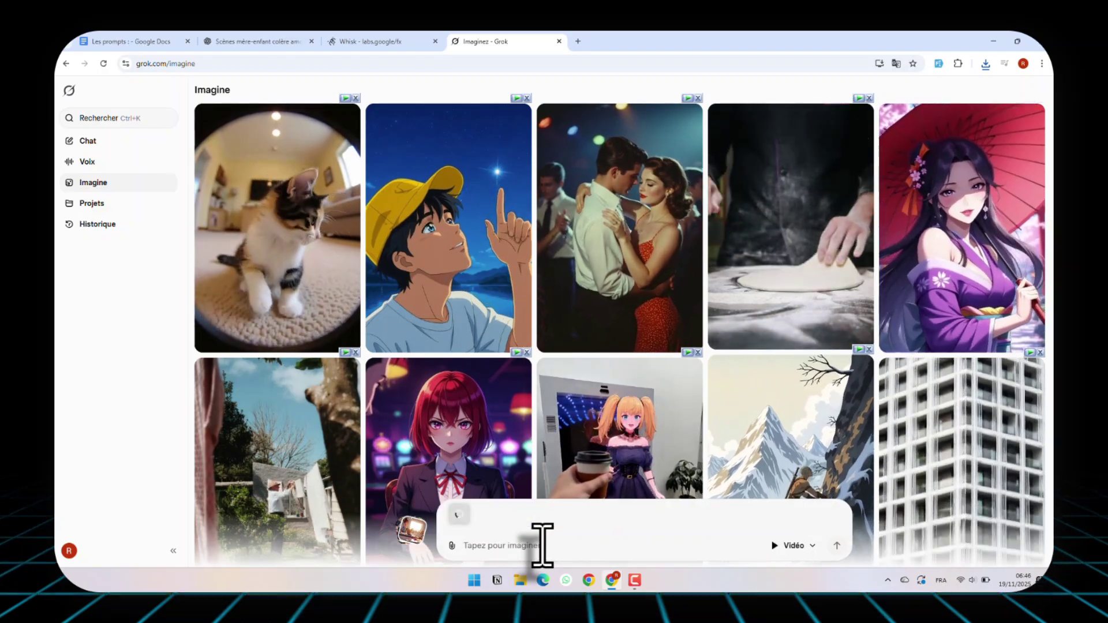
Step: Select the three-line mother-and-child dialogue of Scène 2 "La frustration monte" in ChatGPT
click(222, 40)
scroll(364, 217, down, 1)
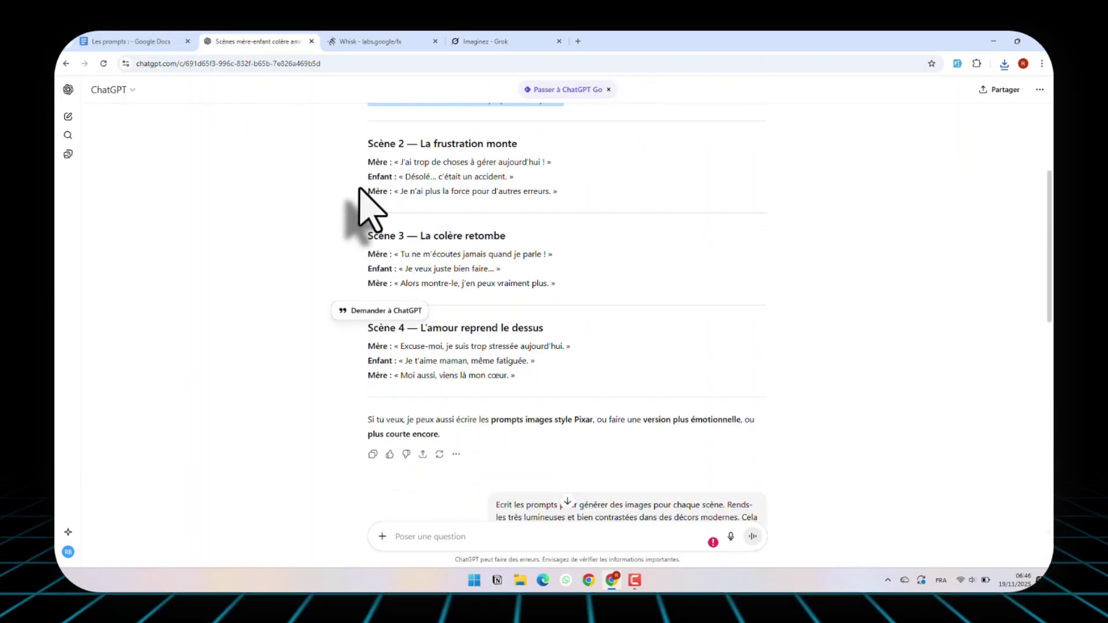
drag(557, 193, 350, 166)
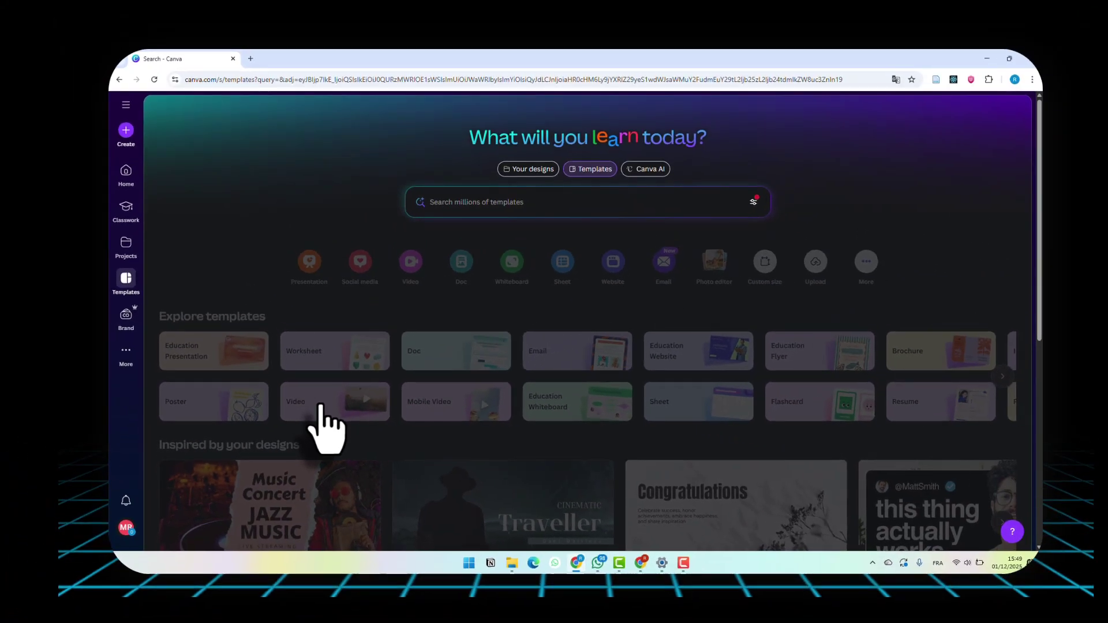
Step: In Canva, create a blank landscape video from the Video templates and close the template list
click(320, 405)
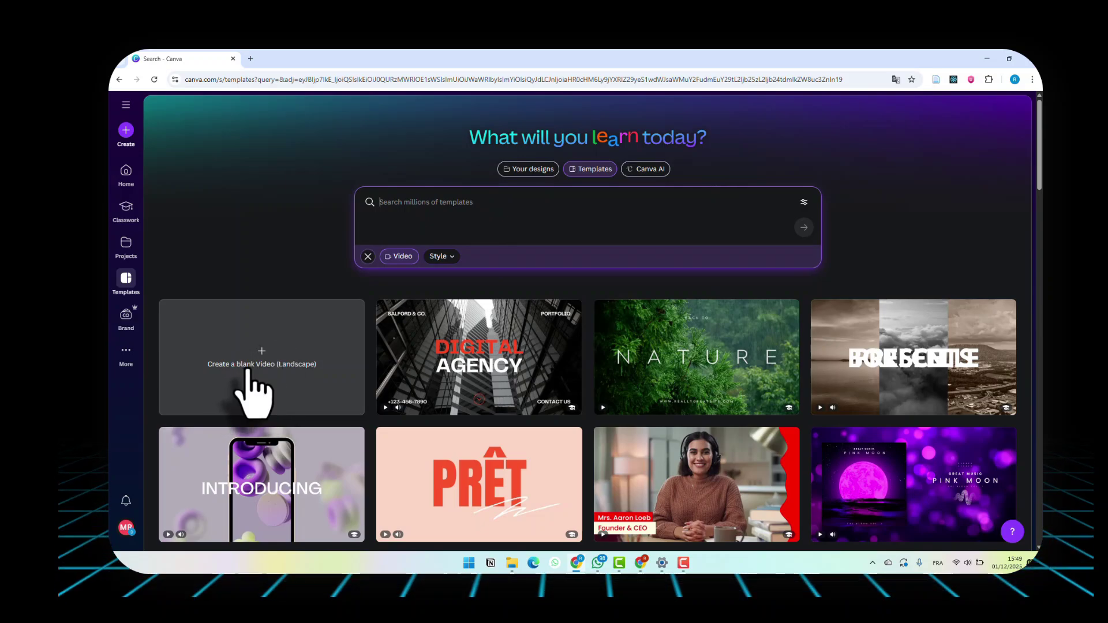
click(272, 354)
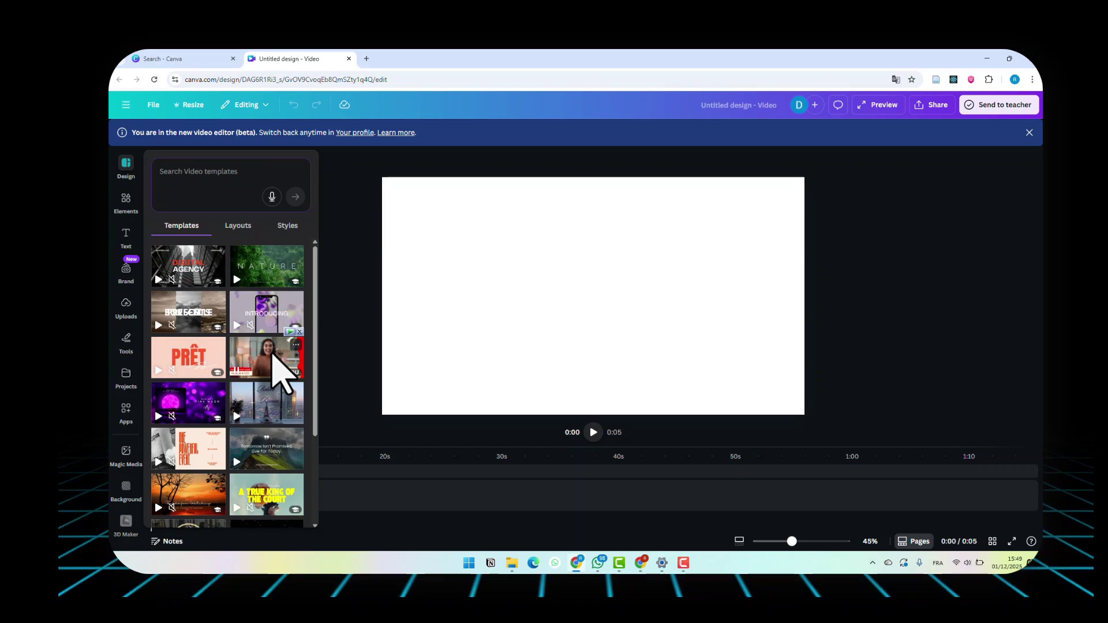
click(375, 283)
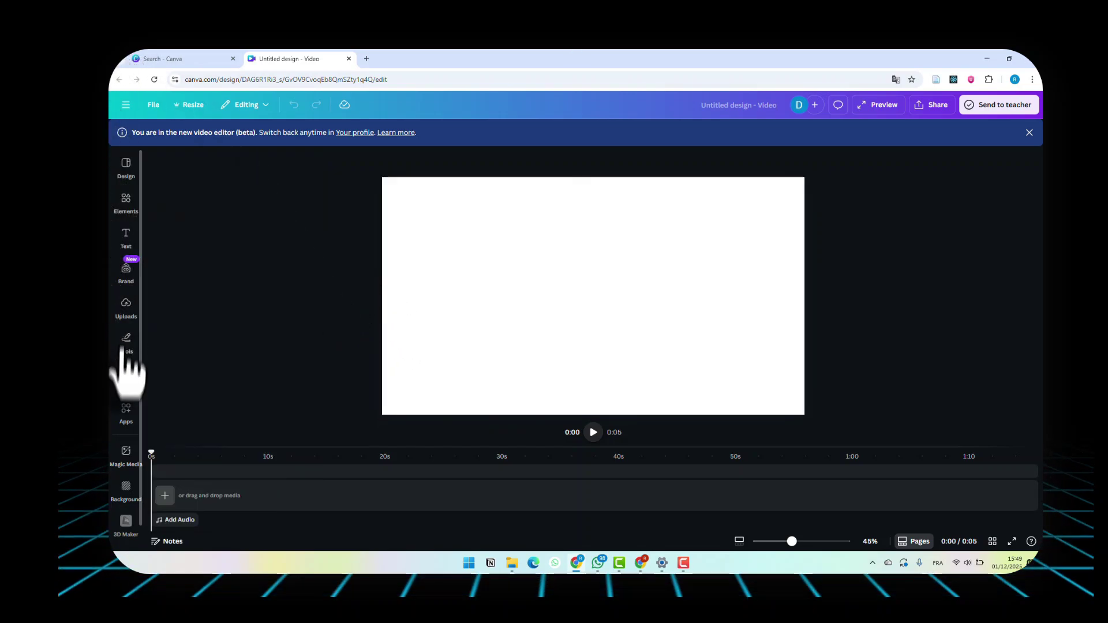
click(124, 374)
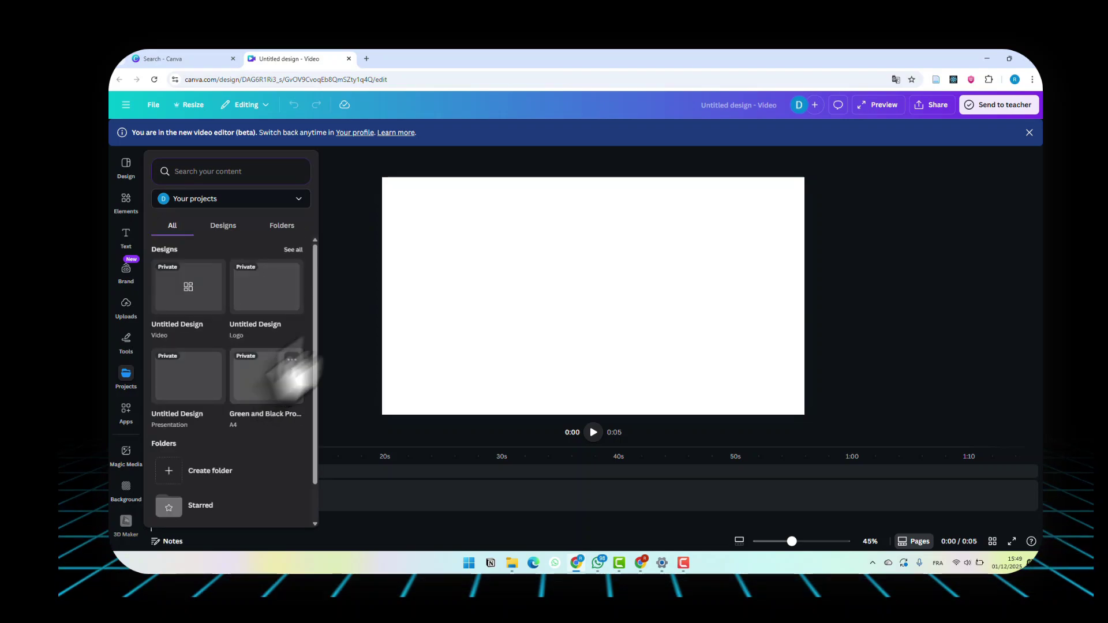
click(378, 281)
click(134, 406)
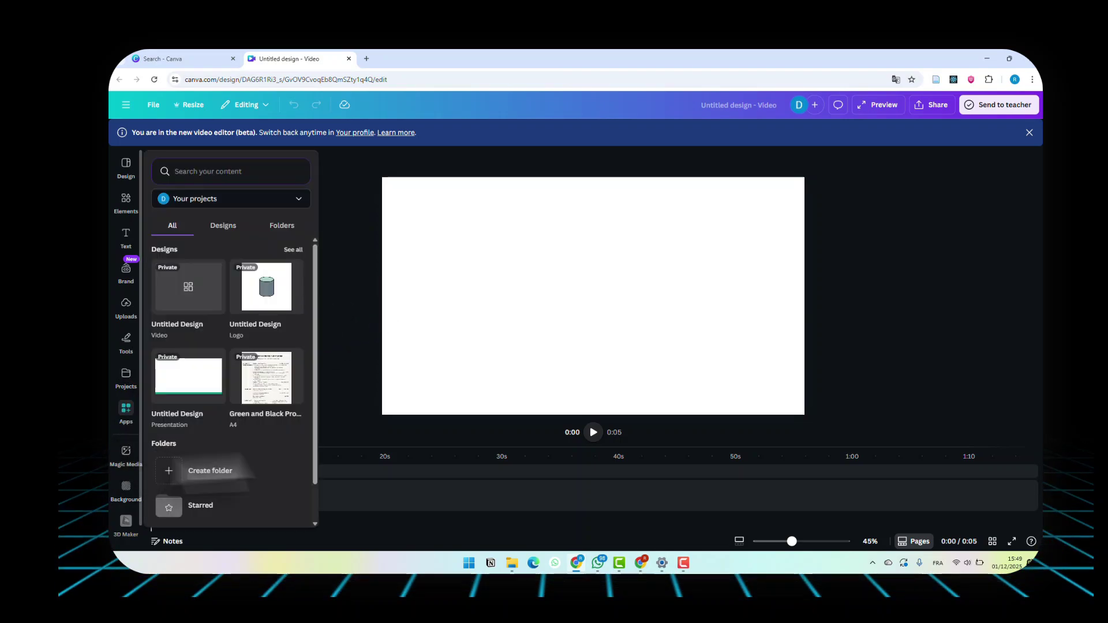
click(365, 284)
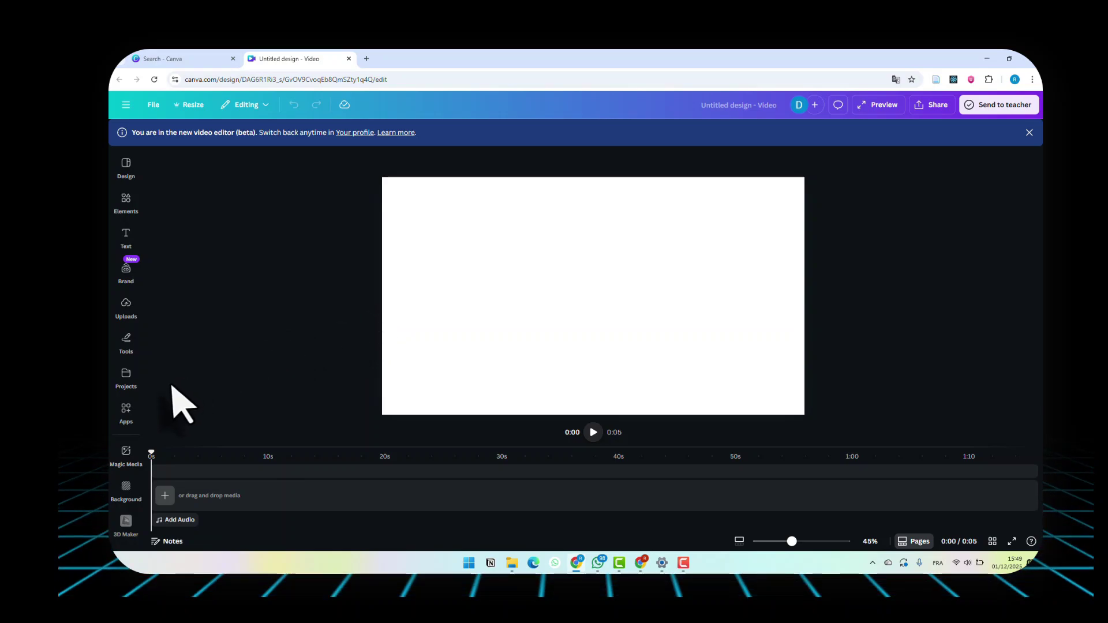
Step: Upload all four Grok videos from the grokVideo folder in Téléchargements to the Canva uploads
click(131, 317)
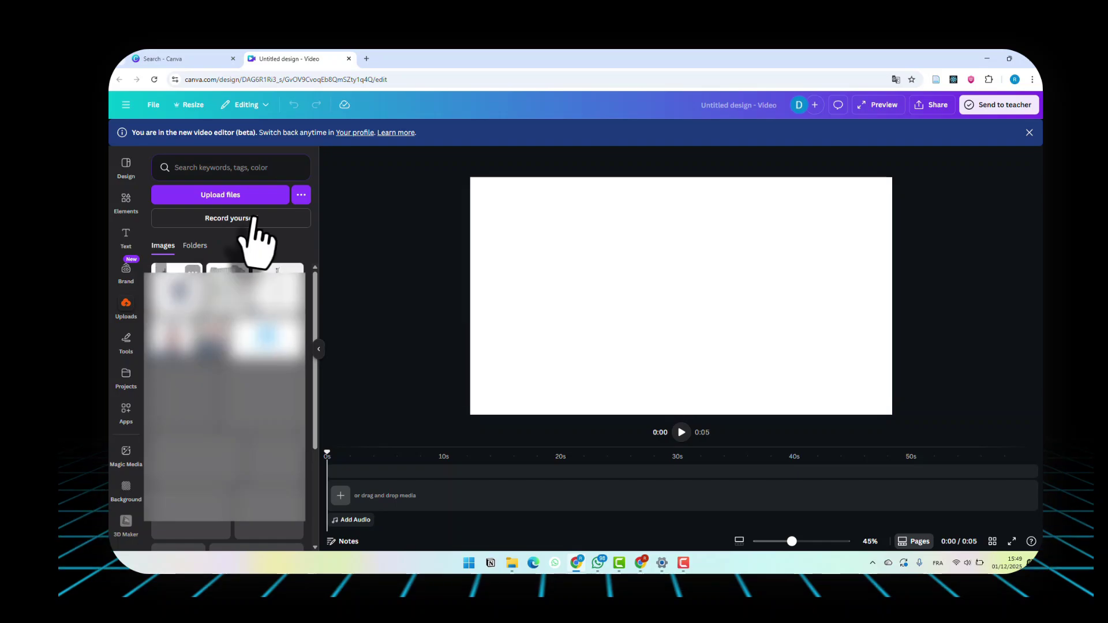
click(224, 196)
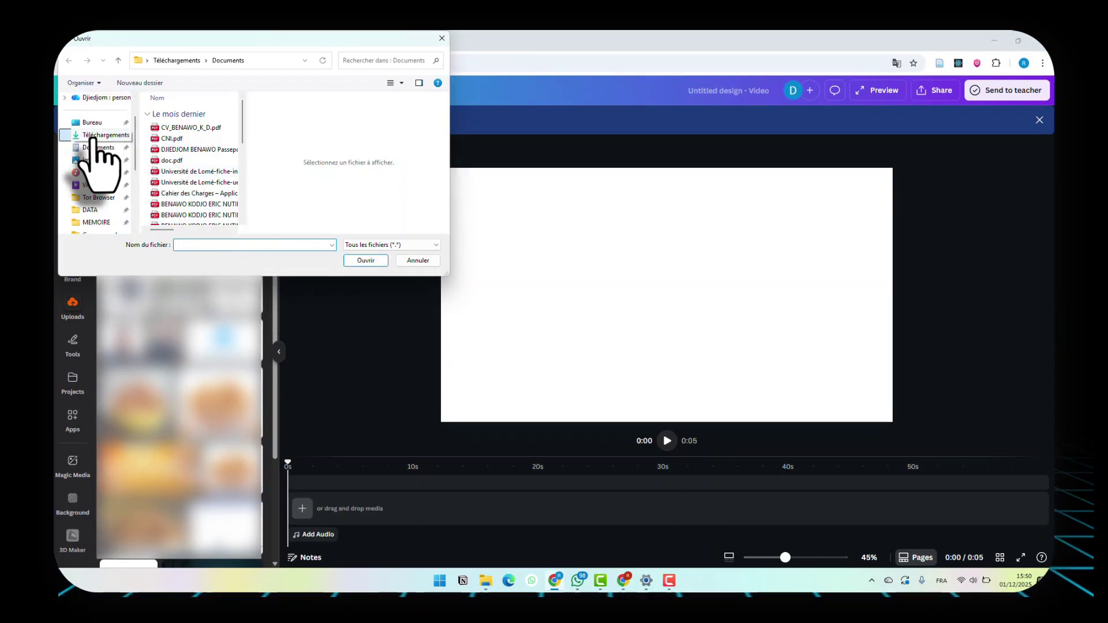
click(94, 135)
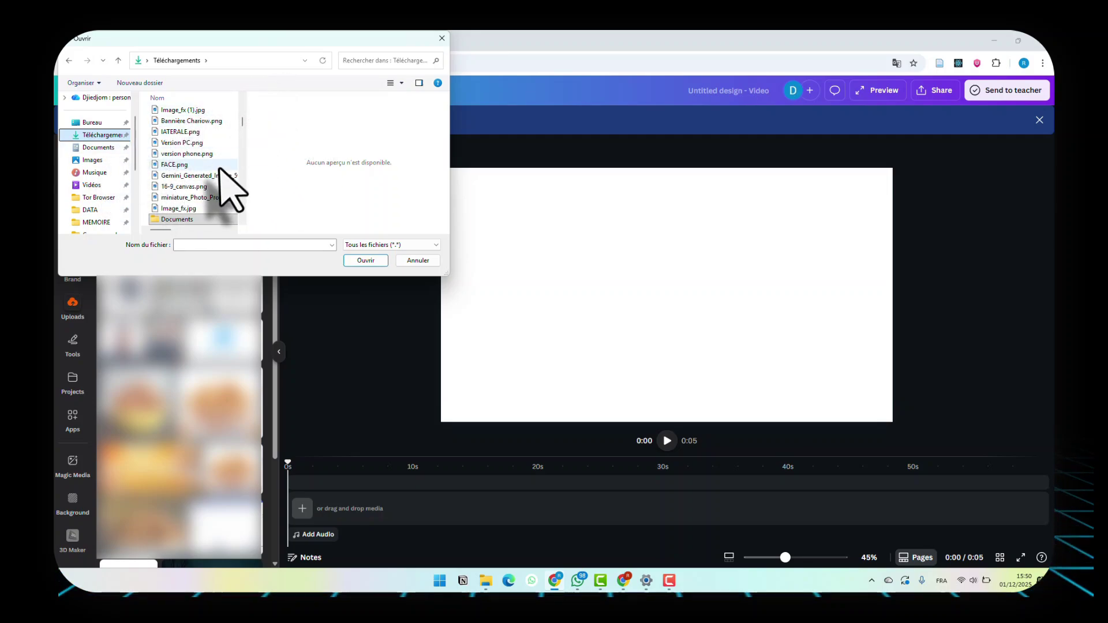
scroll(227, 187, down, 3)
scroll(184, 153, down, 5)
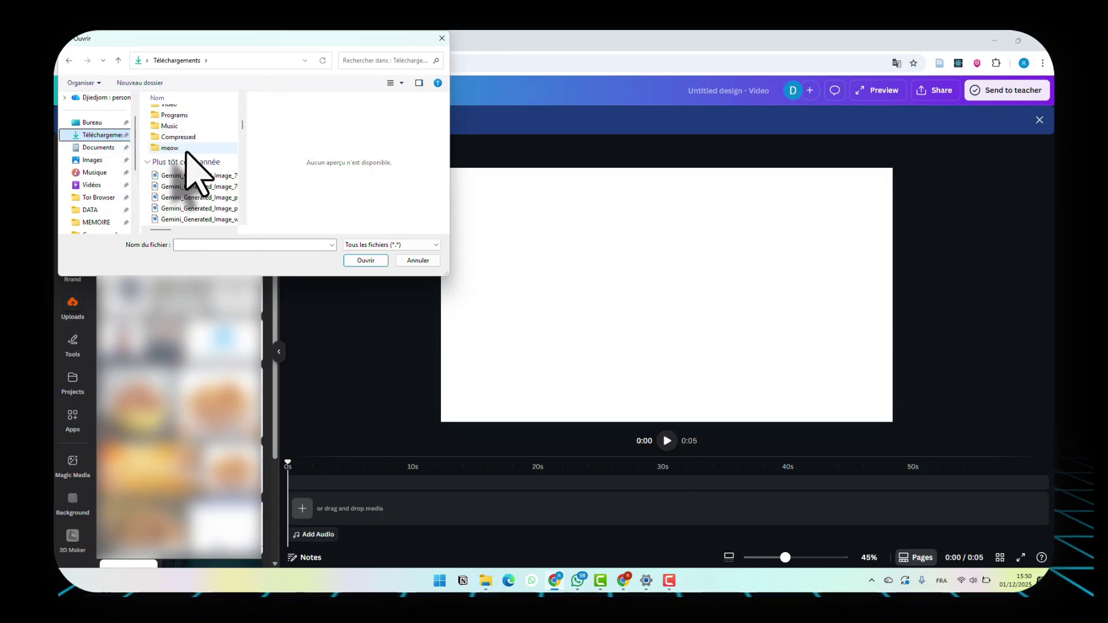
scroll(185, 151, down, 5)
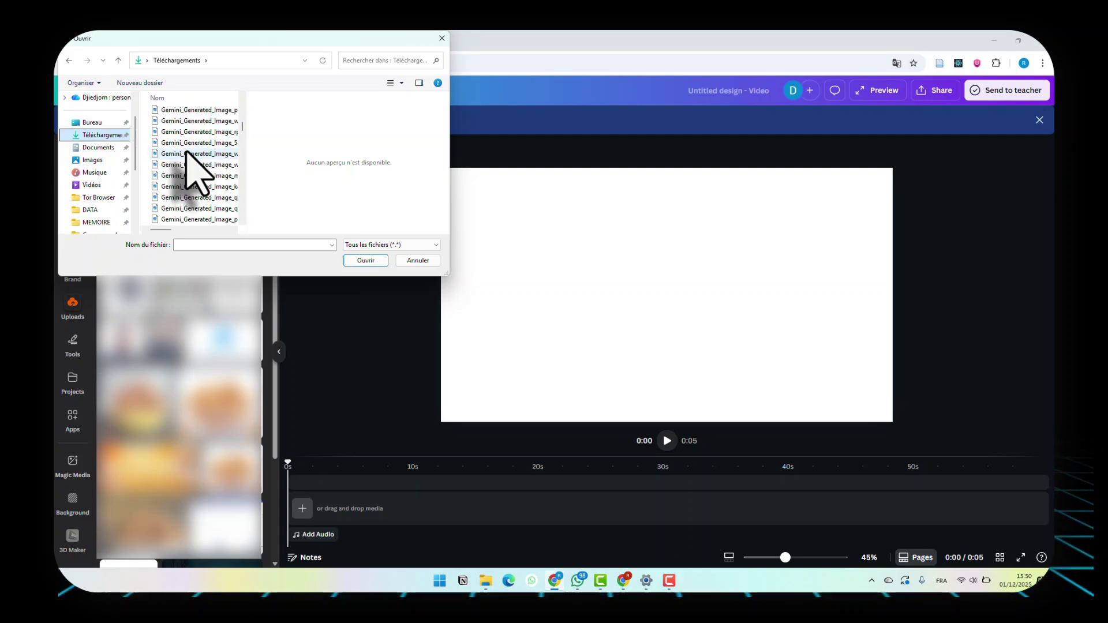
scroll(186, 151, up, 5)
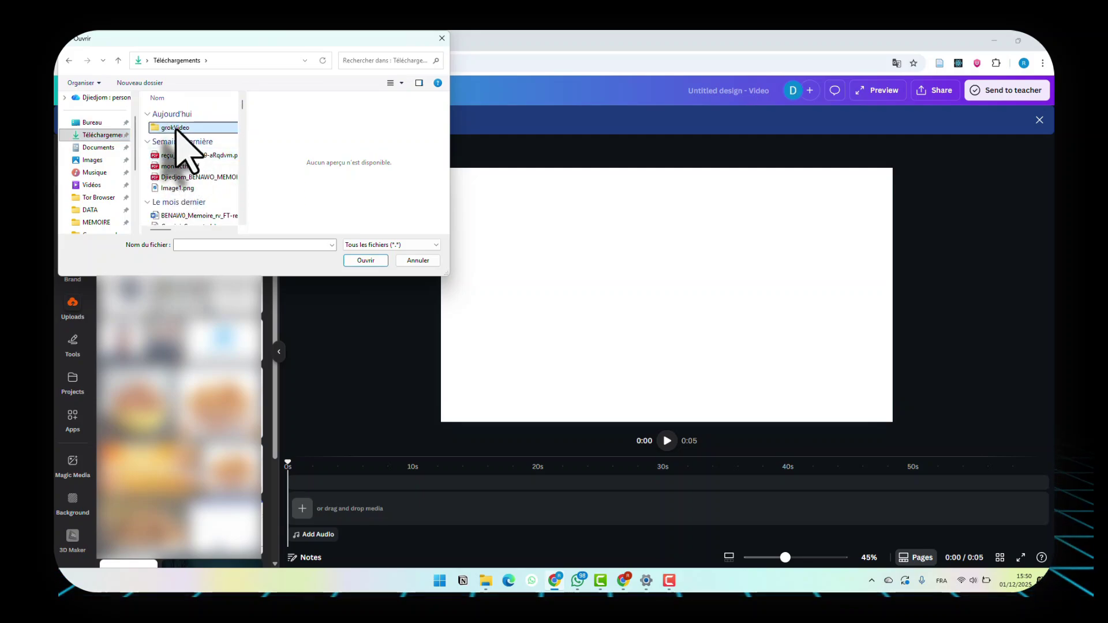
double_click(176, 127)
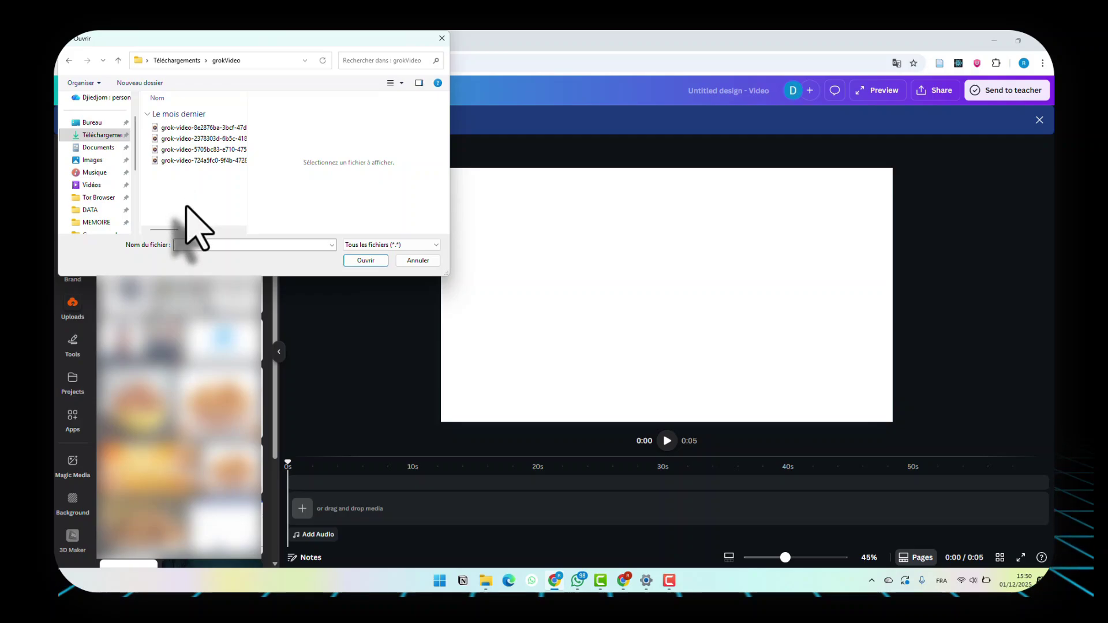
drag(186, 208, 217, 114)
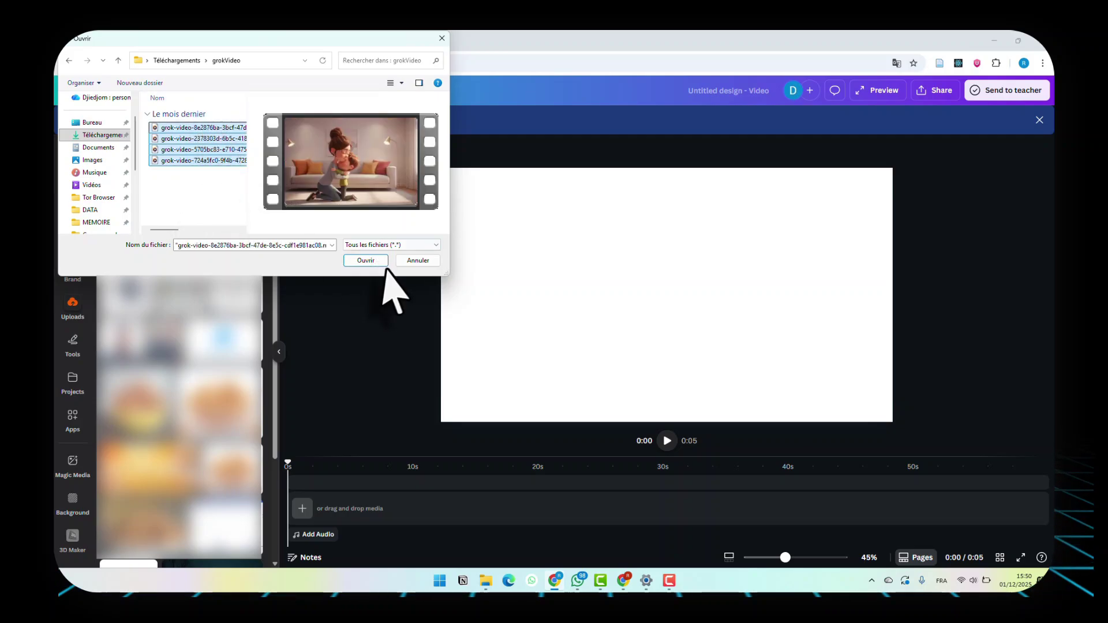
click(366, 260)
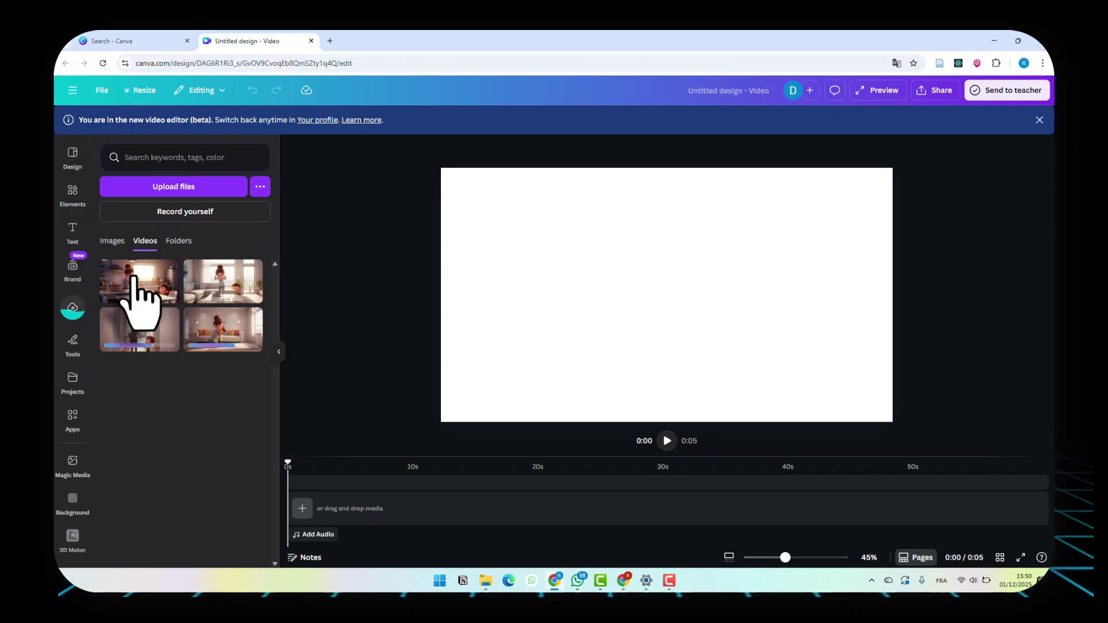
Step: Place the four uploaded clips on the timeline in order (kitchen, living room, hallway, hug) and return the playhead to the start
drag(133, 278, 321, 507)
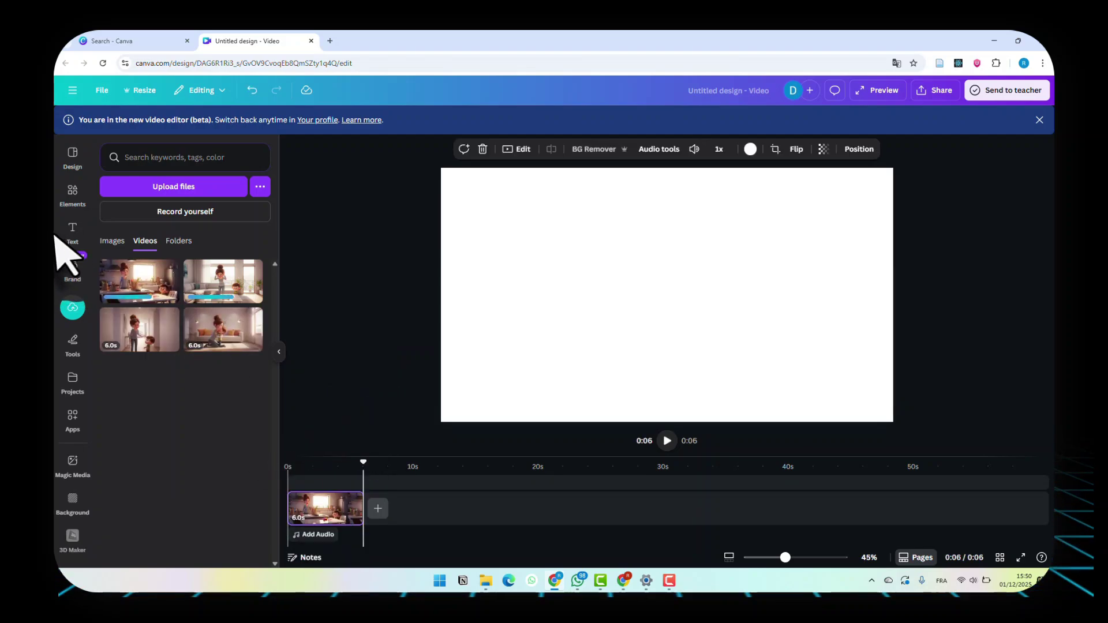
drag(199, 283, 388, 501)
drag(378, 502, 393, 507)
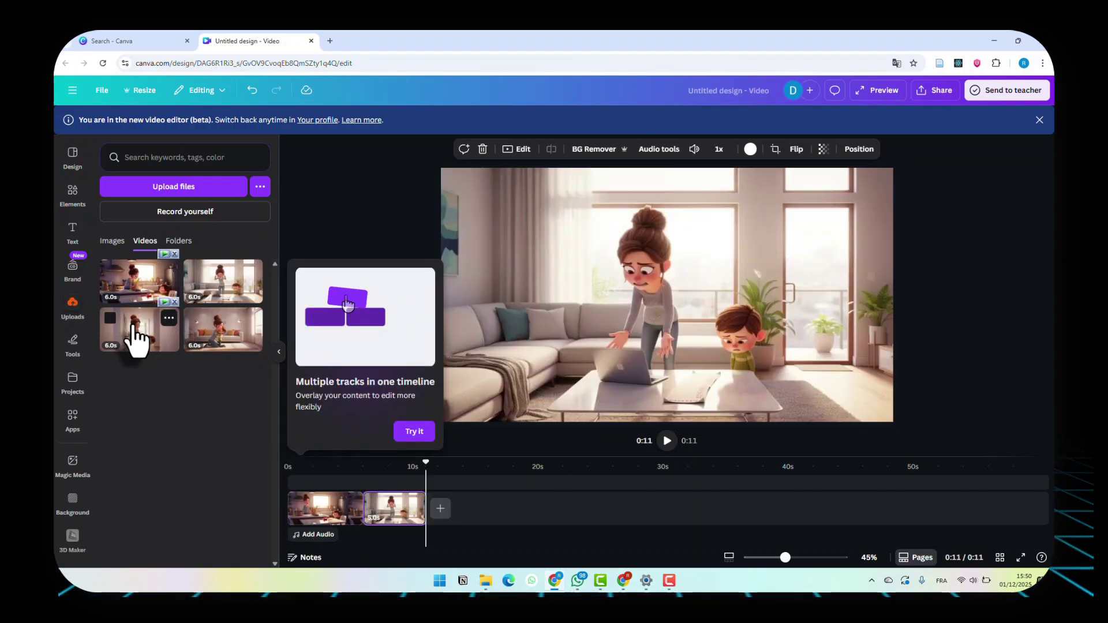
drag(134, 326, 426, 511)
drag(239, 337, 544, 530)
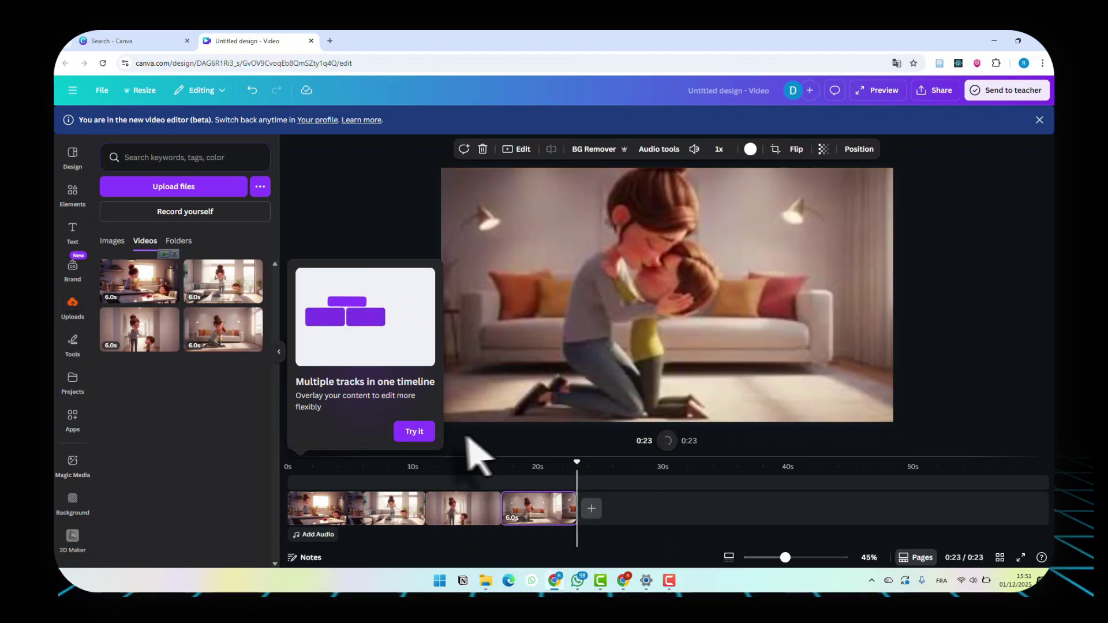
click(426, 438)
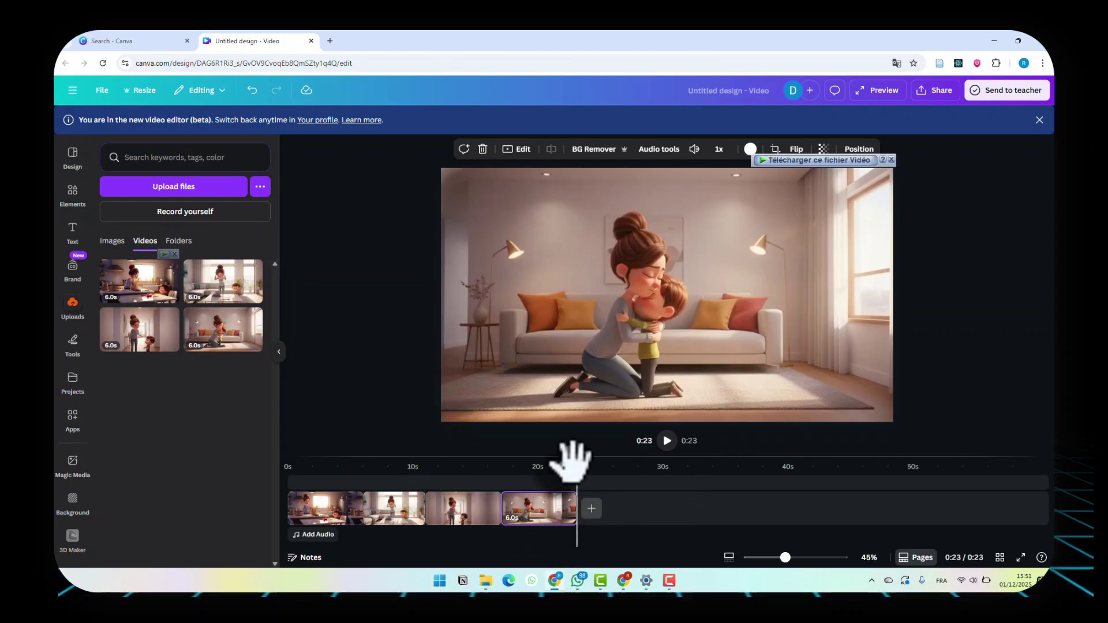
drag(576, 461, 243, 479)
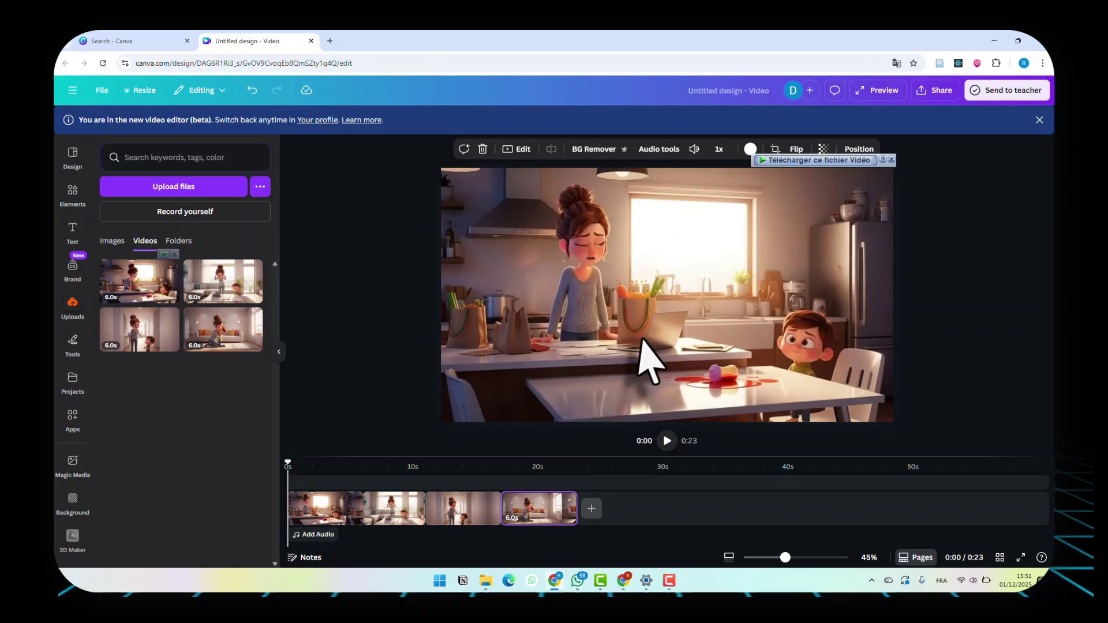
Step: Download the assembled video as an MP4 in 1080p (HD) quality
click(930, 93)
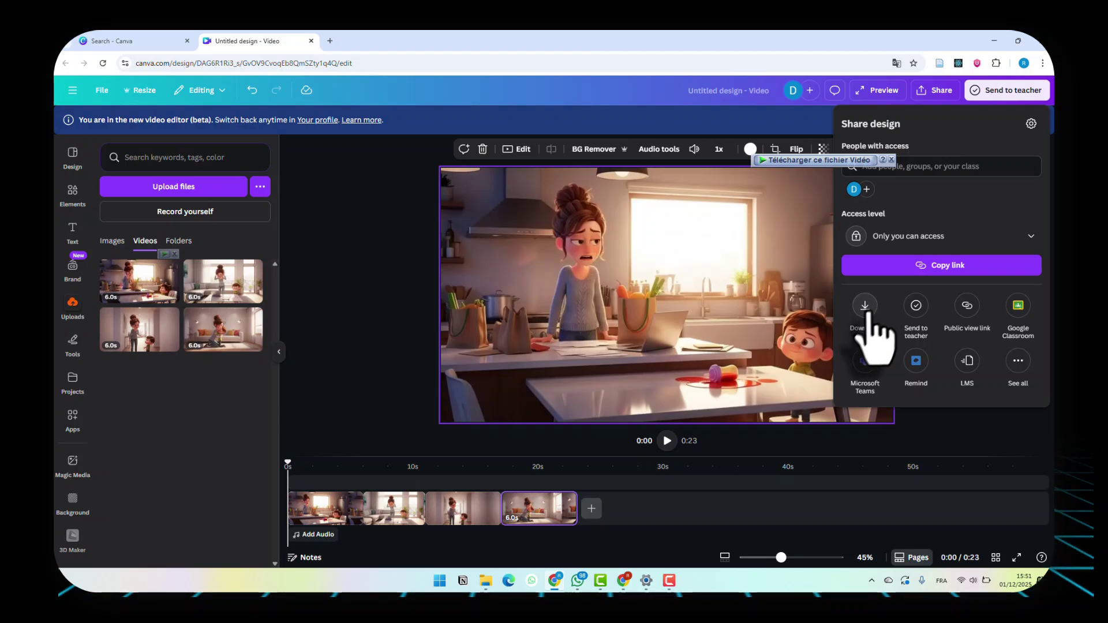
click(866, 314)
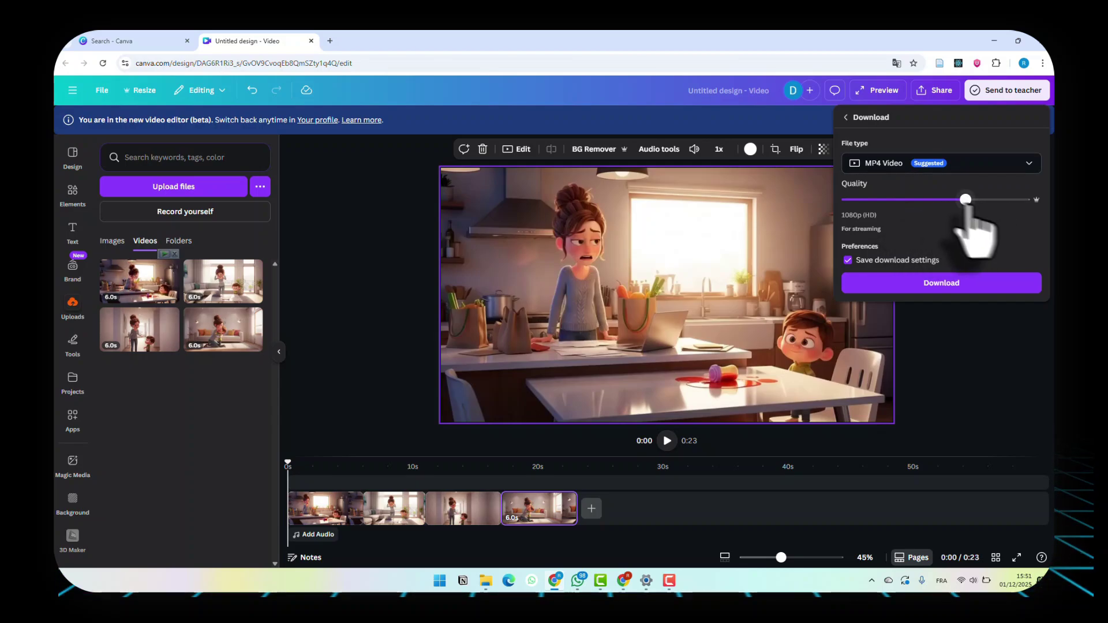
drag(965, 200, 1025, 200)
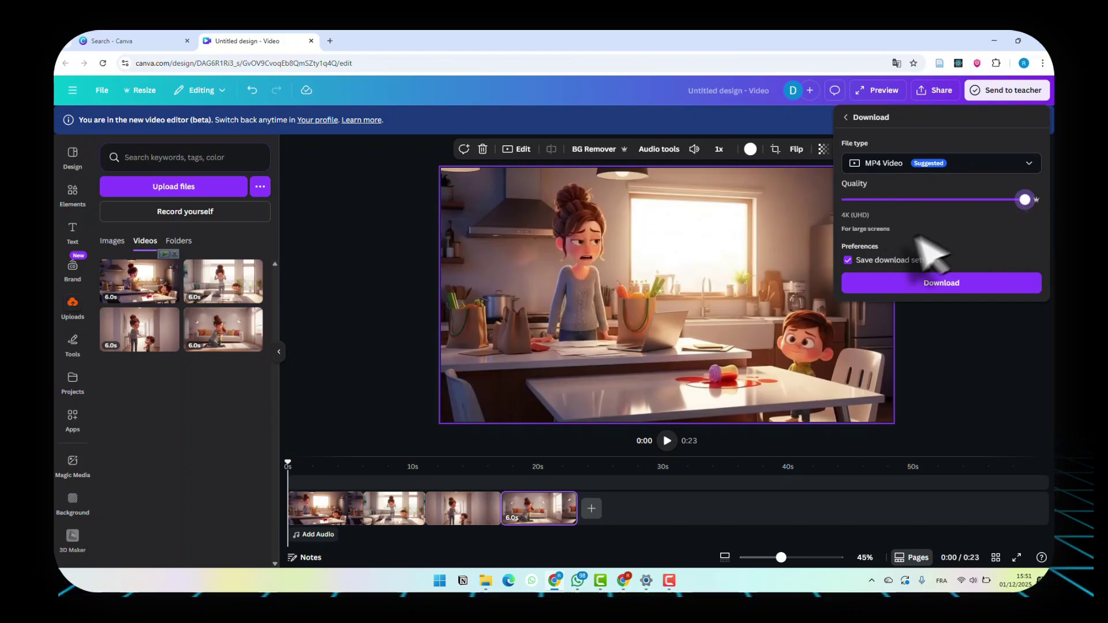
click(965, 200)
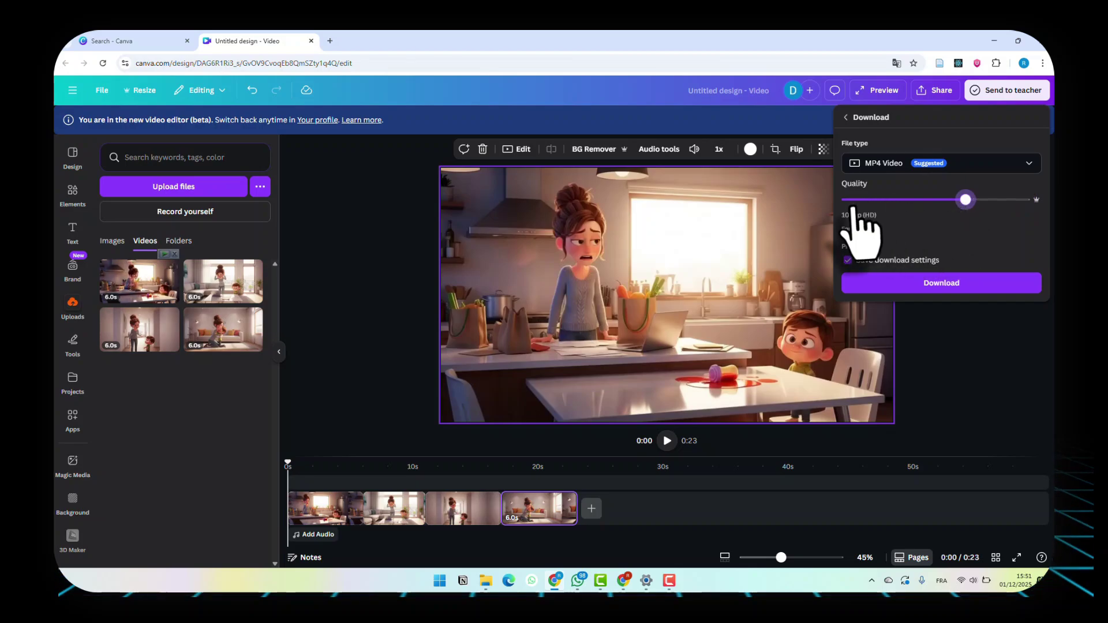
click(902, 283)
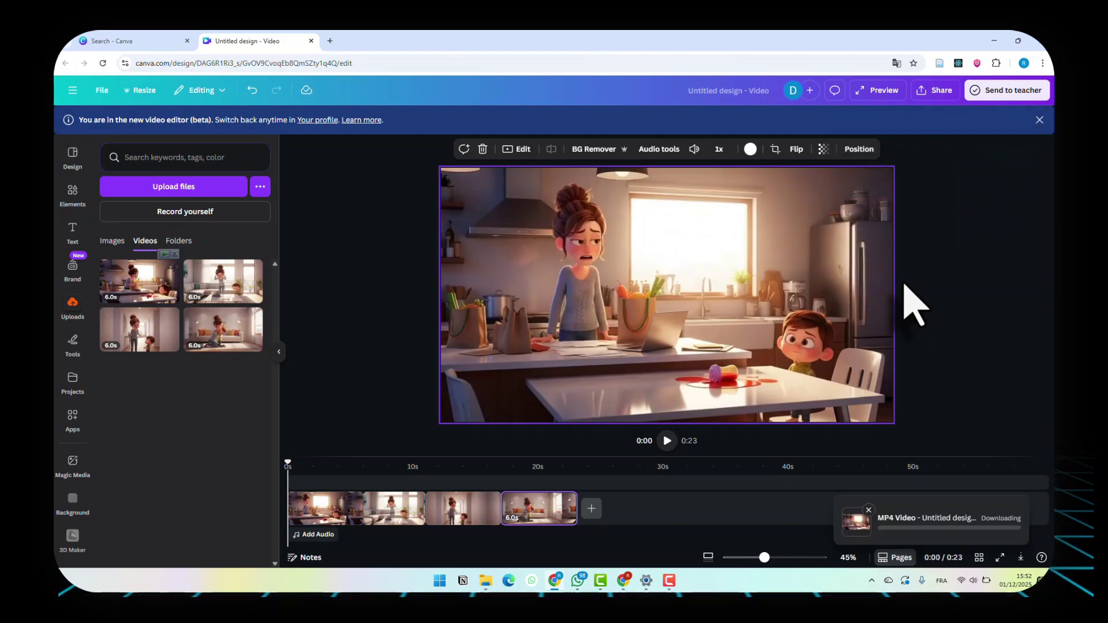